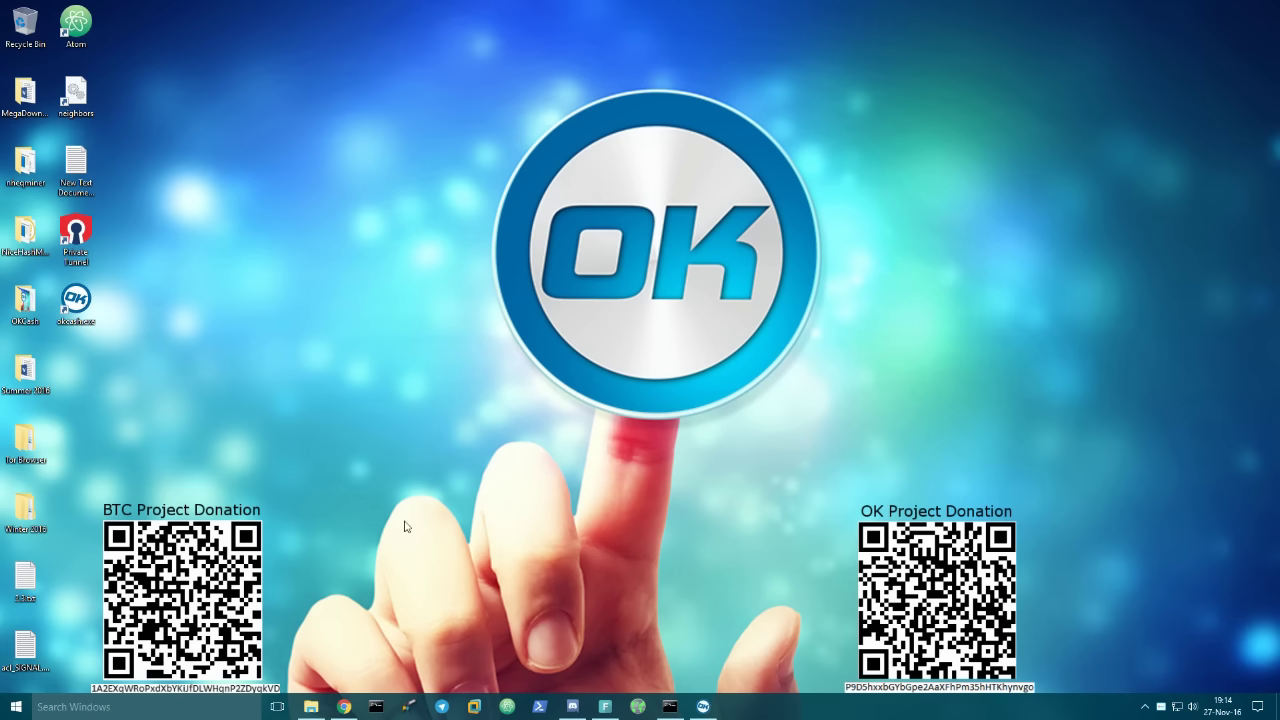
Bring the Chrome window with the Bleutrade OK/BTC trade market to the front
{"action": "left_click", "coordinate": [344, 706]}
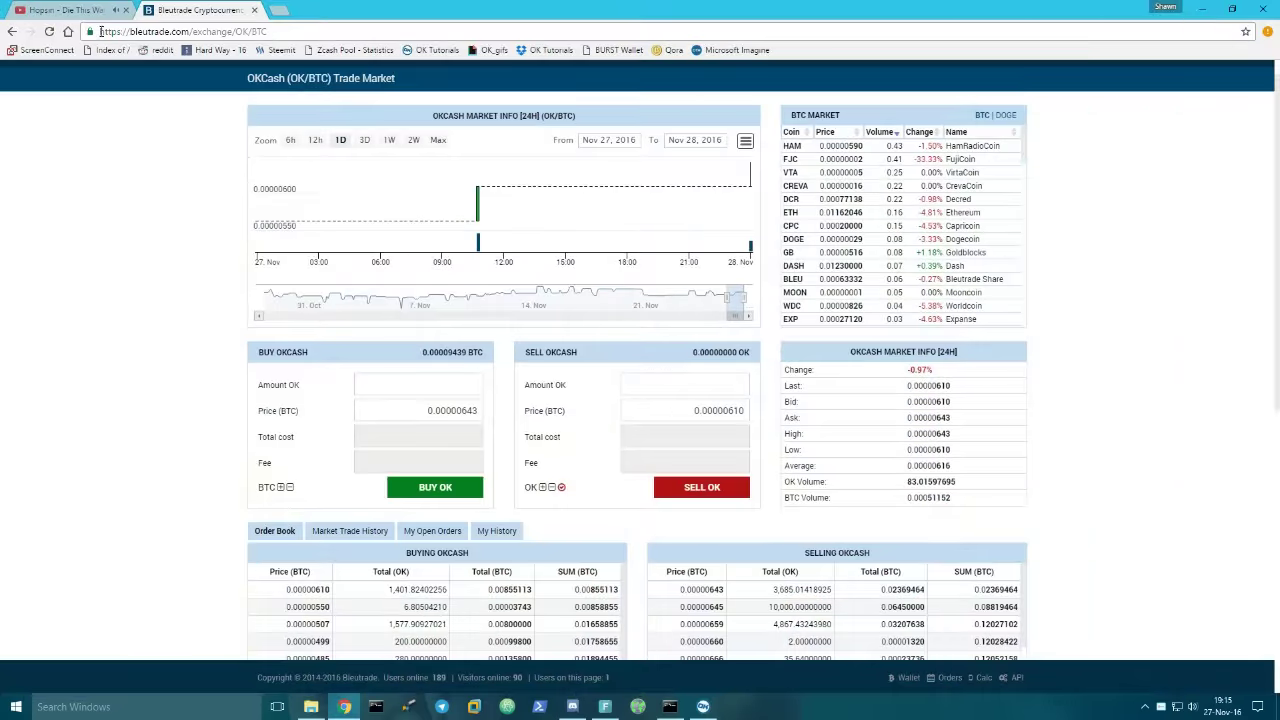
Log out of the Bleutrade account from its member area
{"action": "left_click_drag", "start_coordinate": [100, 31], "coordinate": [191, 31]}
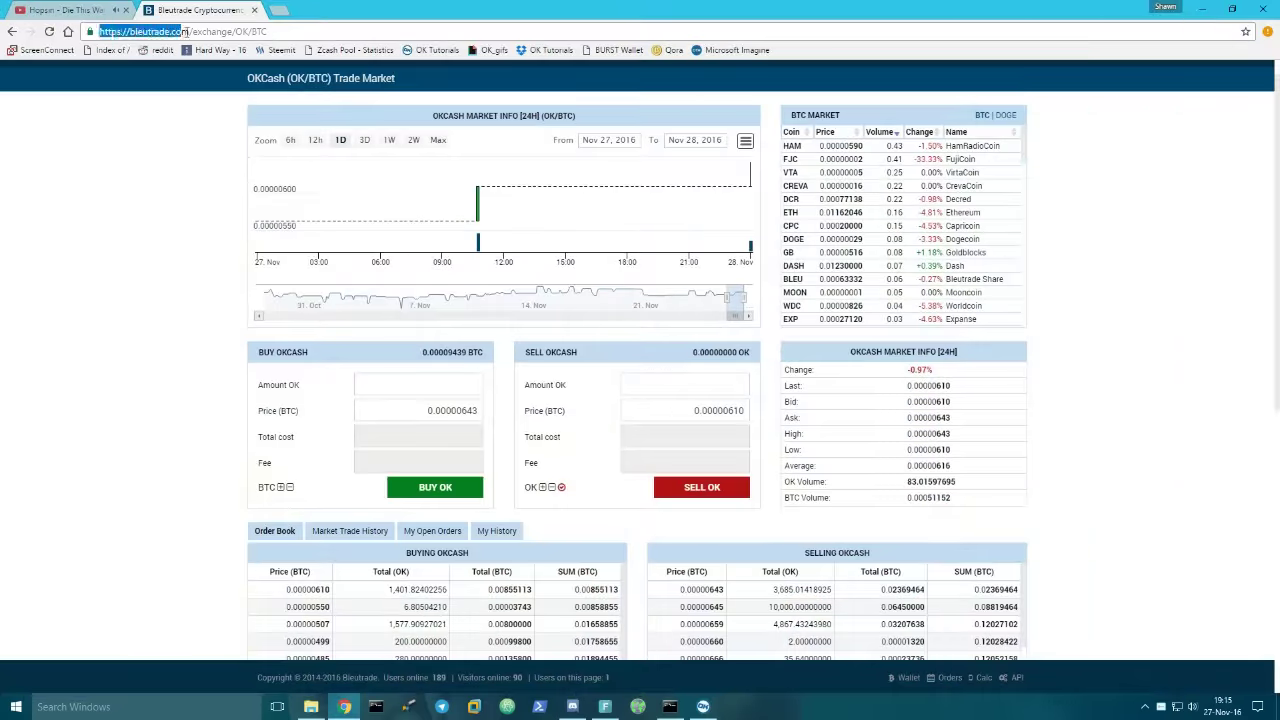
{"action": "left_click", "coordinate": [185, 127]}
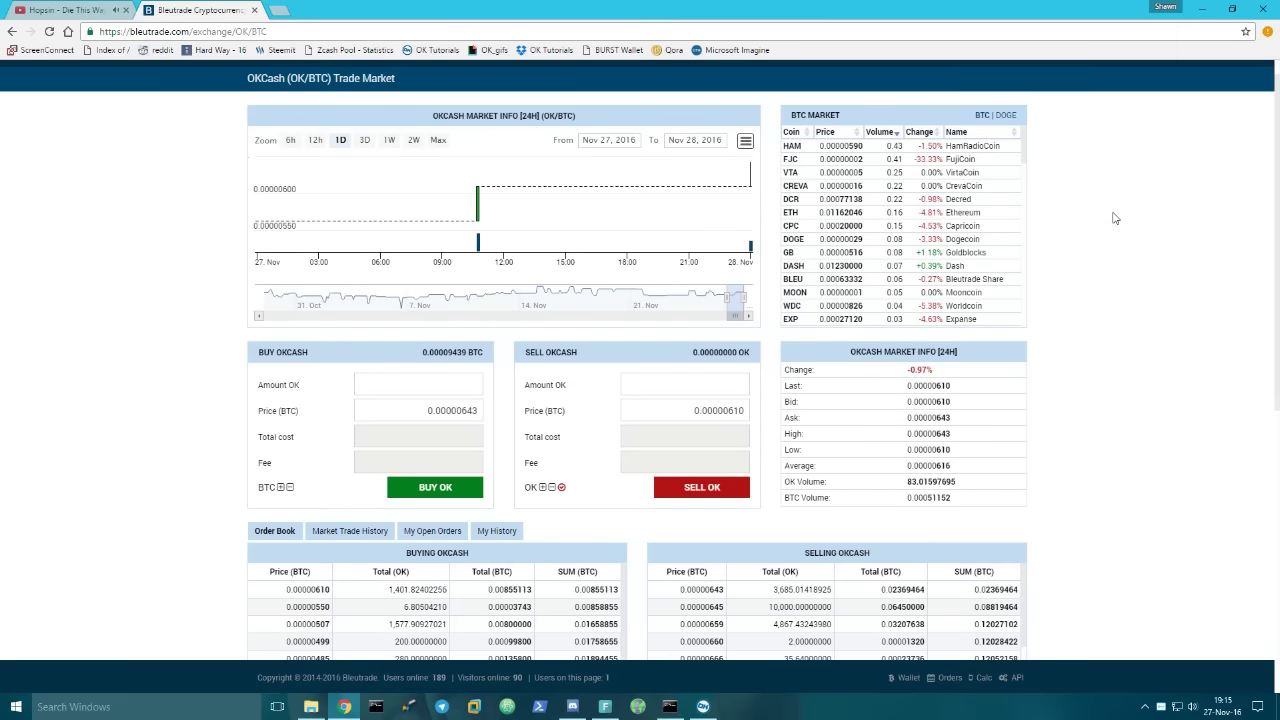
{"action": "mouse_move", "coordinate": [748, 180]}
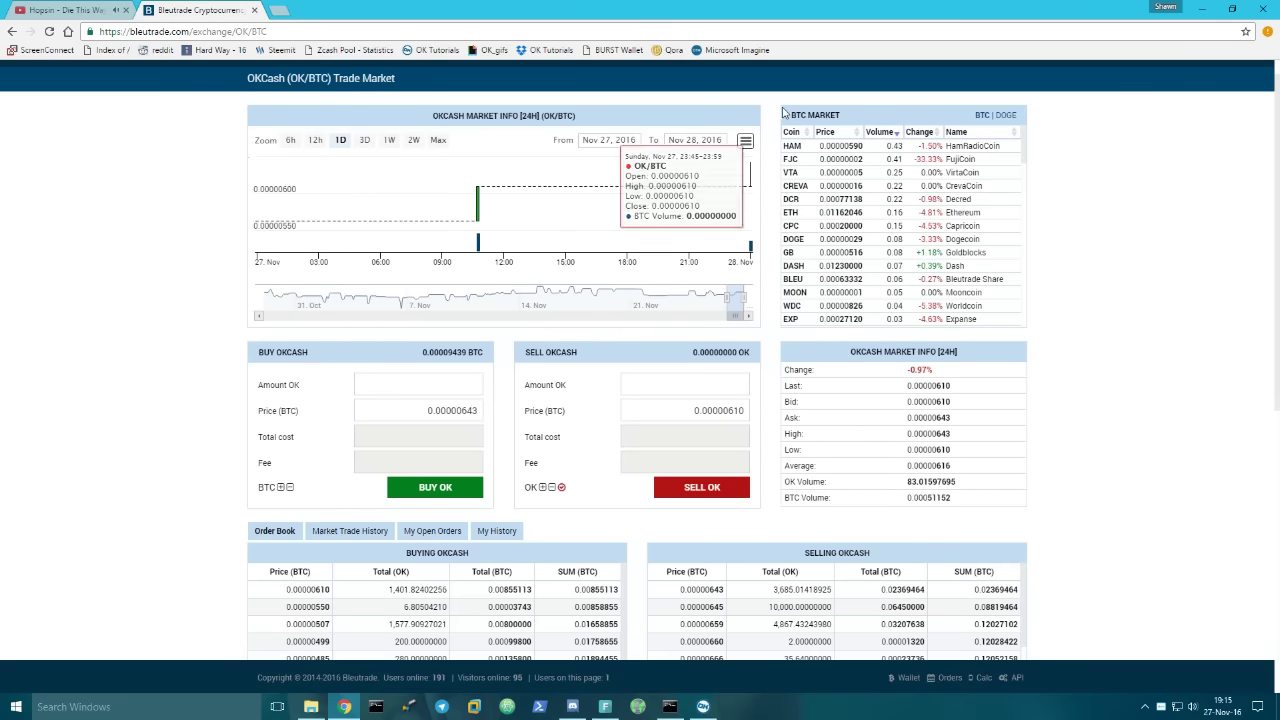
{"action": "scroll", "coordinate": [1225, 121], "scroll_direction": "up", "scroll_amount": 1}
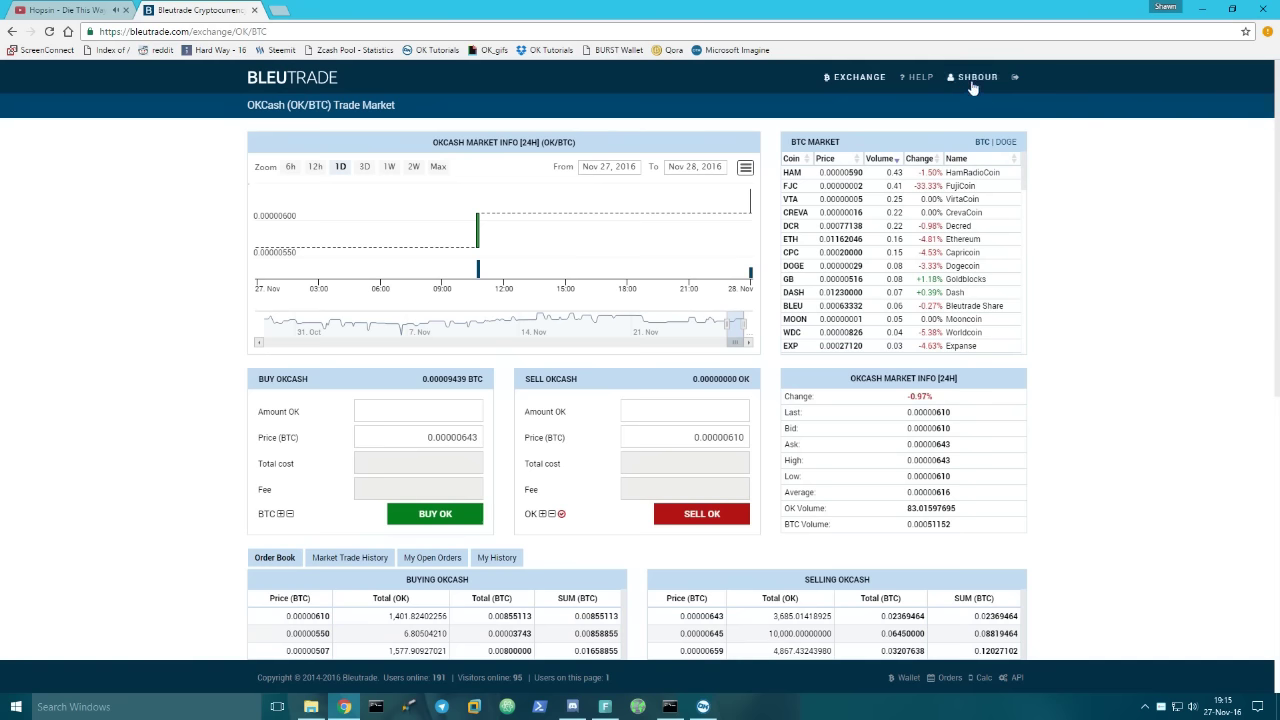
{"action": "left_click", "coordinate": [975, 80]}
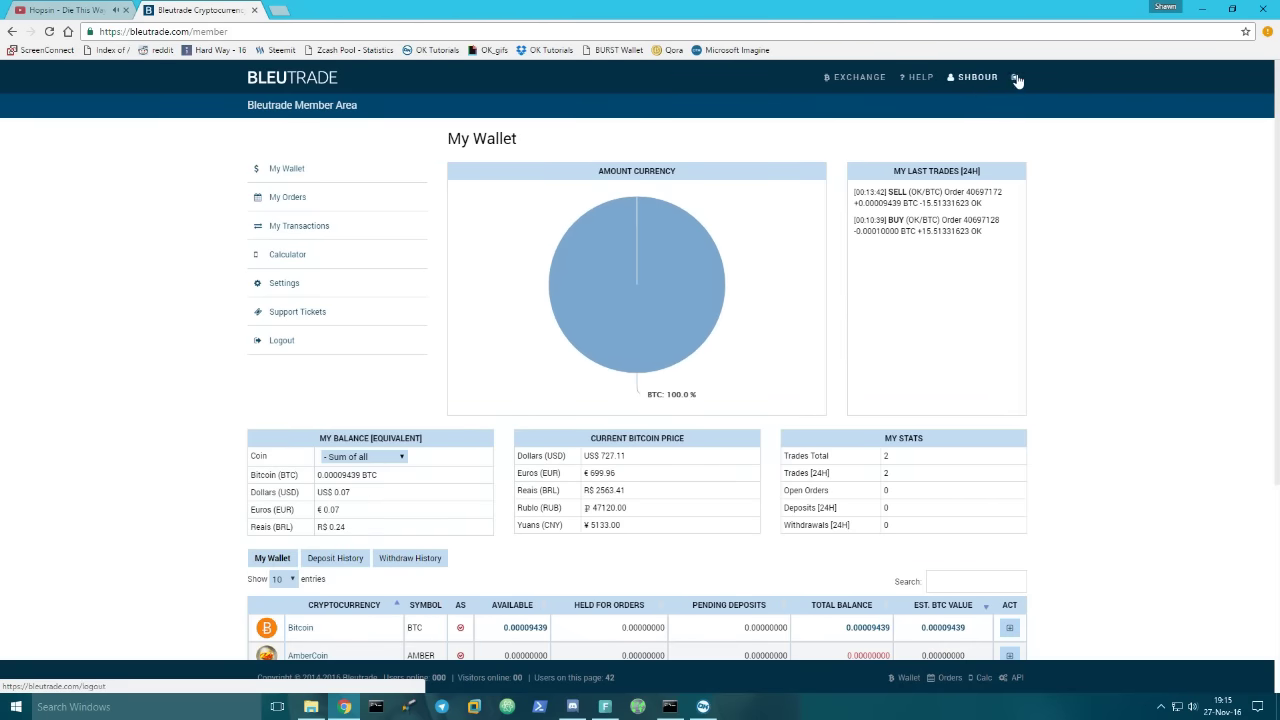
{"action": "left_click", "coordinate": [1016, 75]}
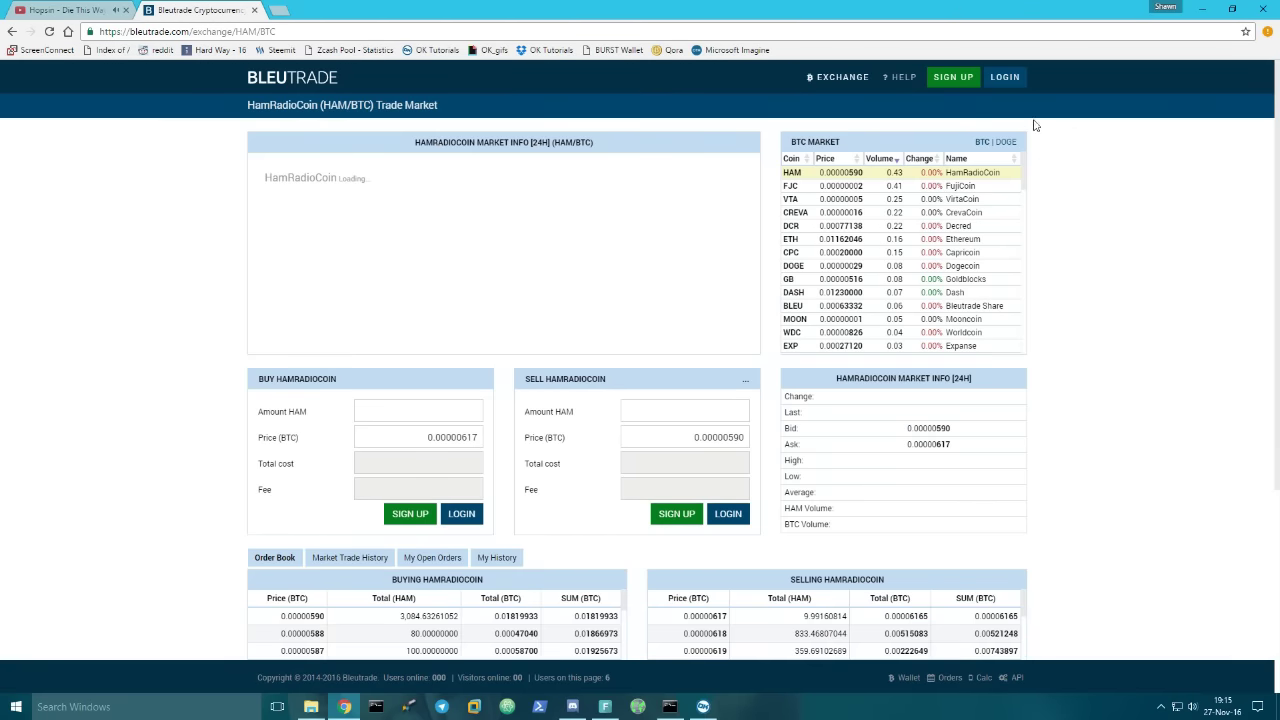
Open the Bleutrade login form, pass the reCAPTCHA check and submit the credentials
{"action": "left_click", "coordinate": [953, 77]}
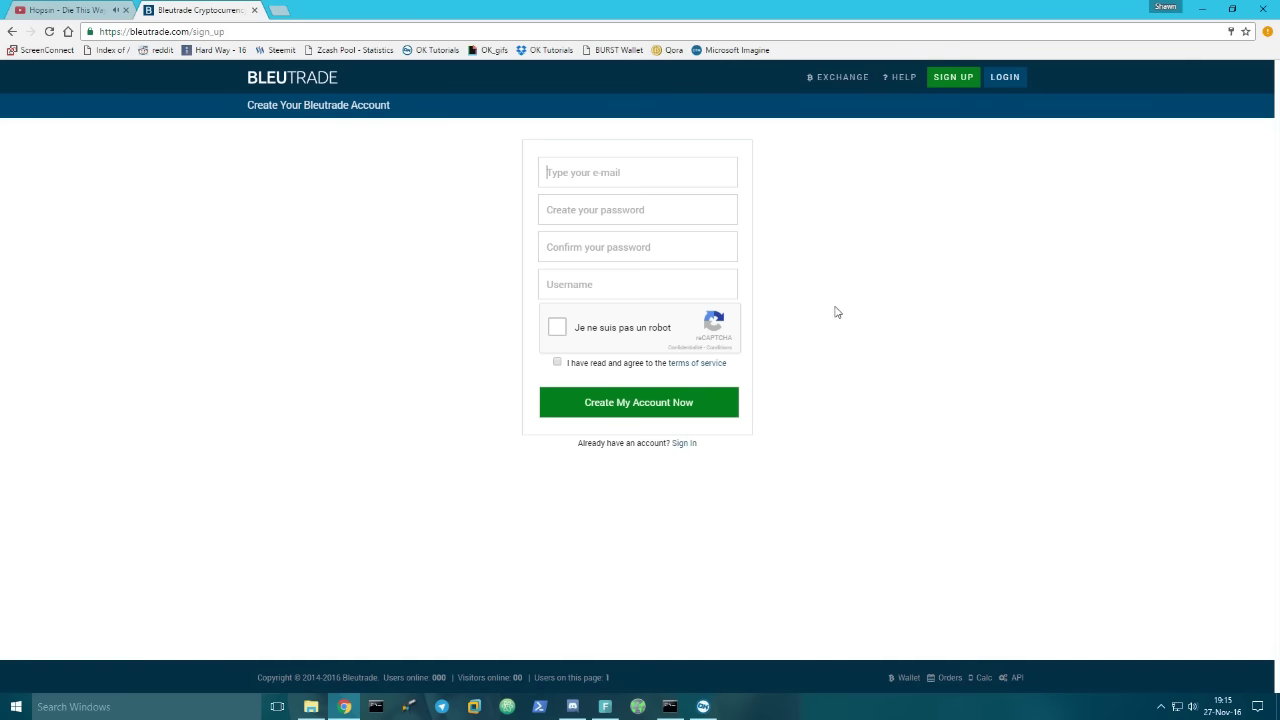
{"action": "left_click", "coordinate": [1006, 78]}
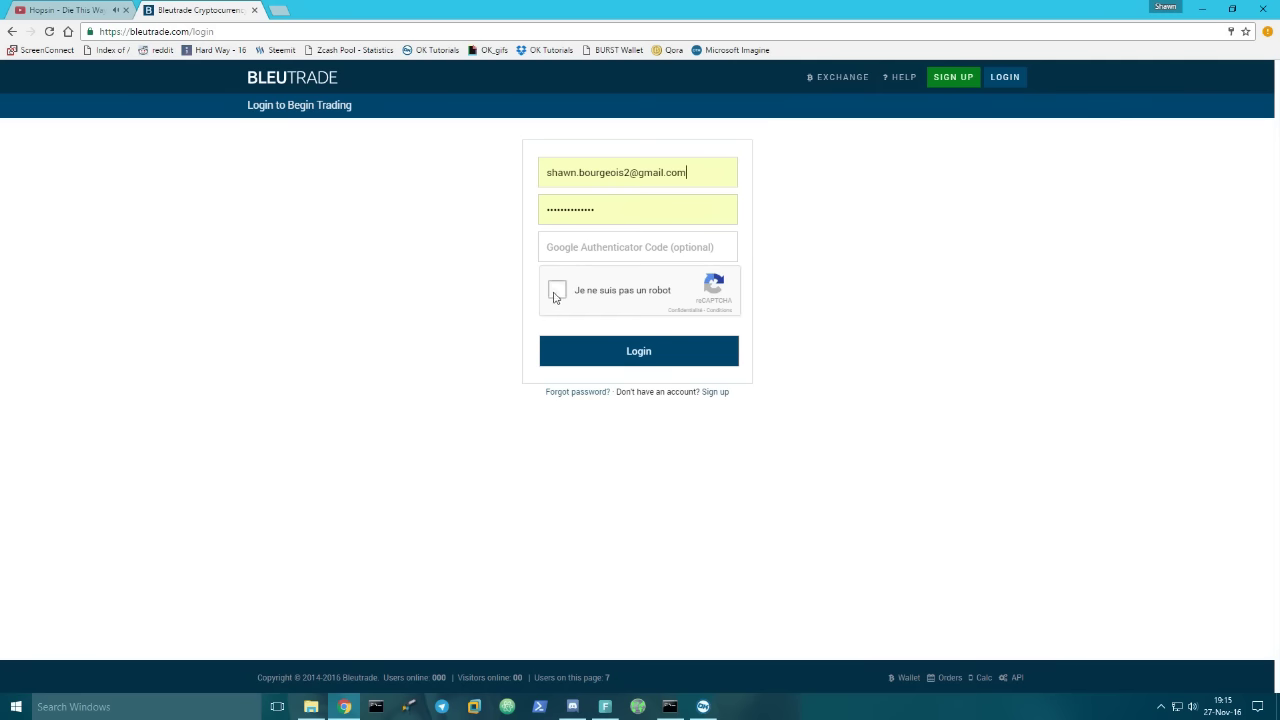
{"action": "left_click", "coordinate": [553, 292]}
{"action": "left_click", "coordinate": [617, 358]}
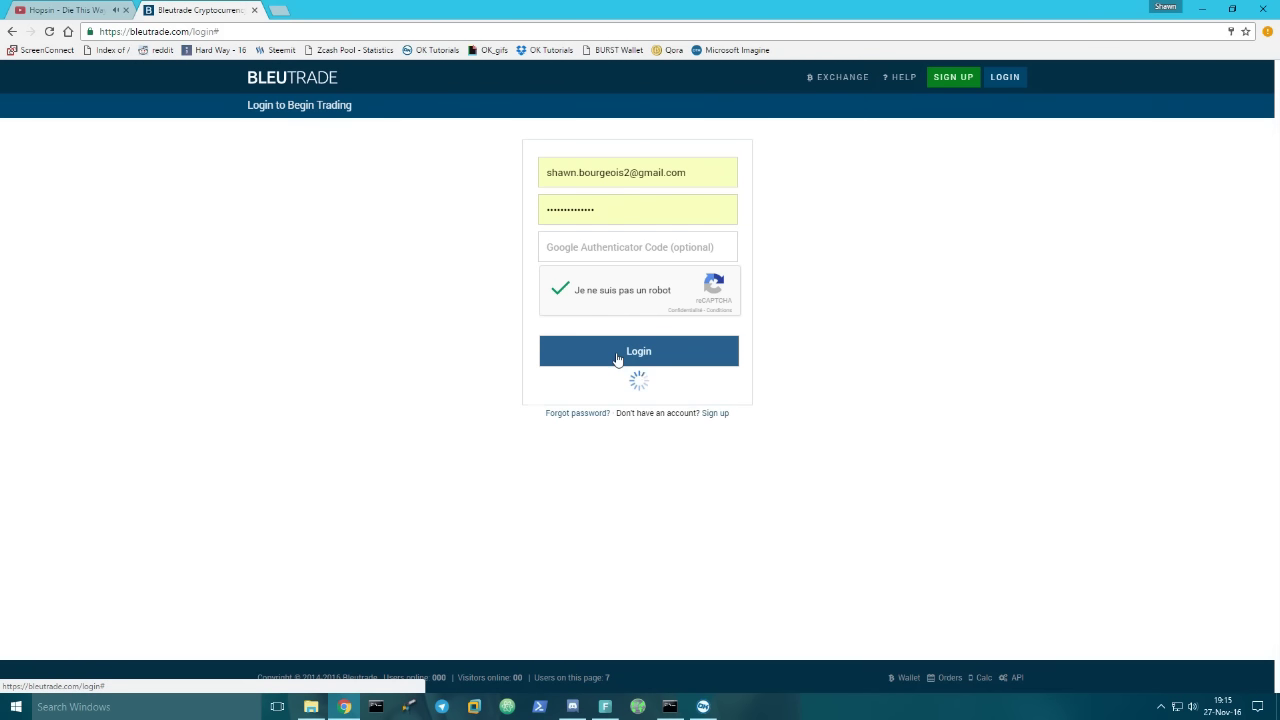
Enter the e-mailed security code to complete login and go to the exchange markets
{"action": "left_click", "coordinate": [603, 314]}
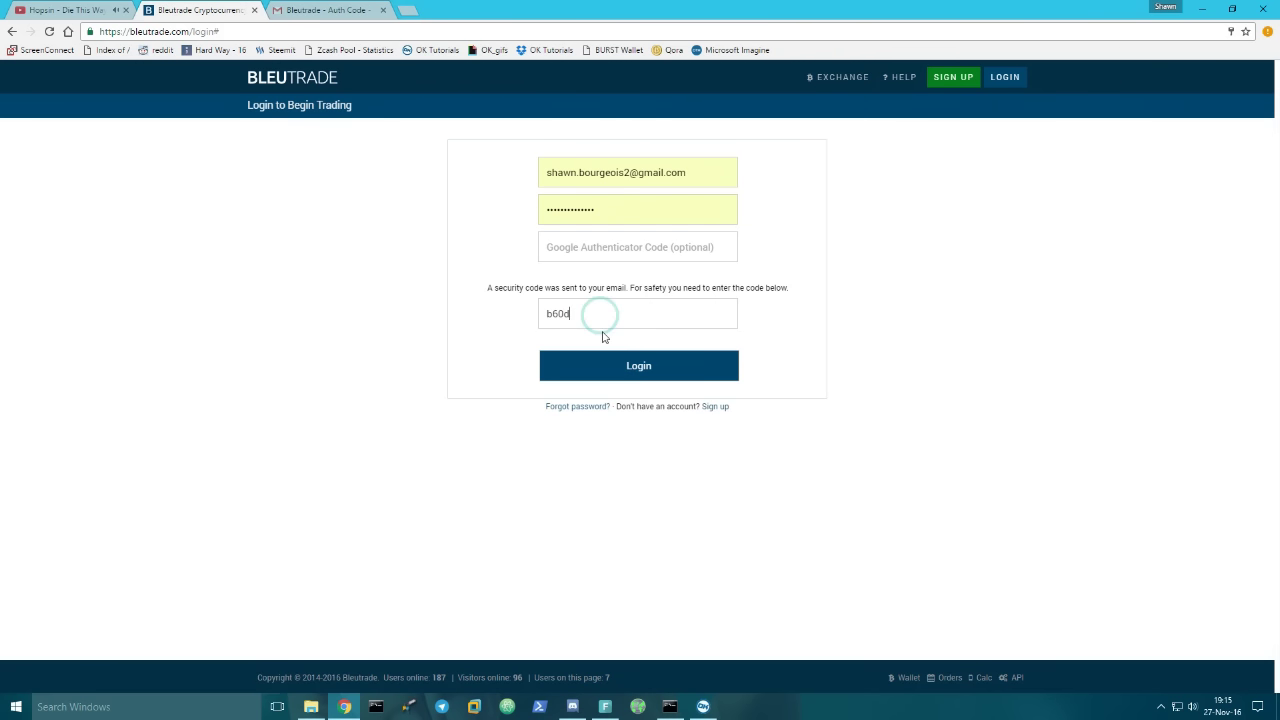
{"action": "left_click", "coordinate": [607, 368]}
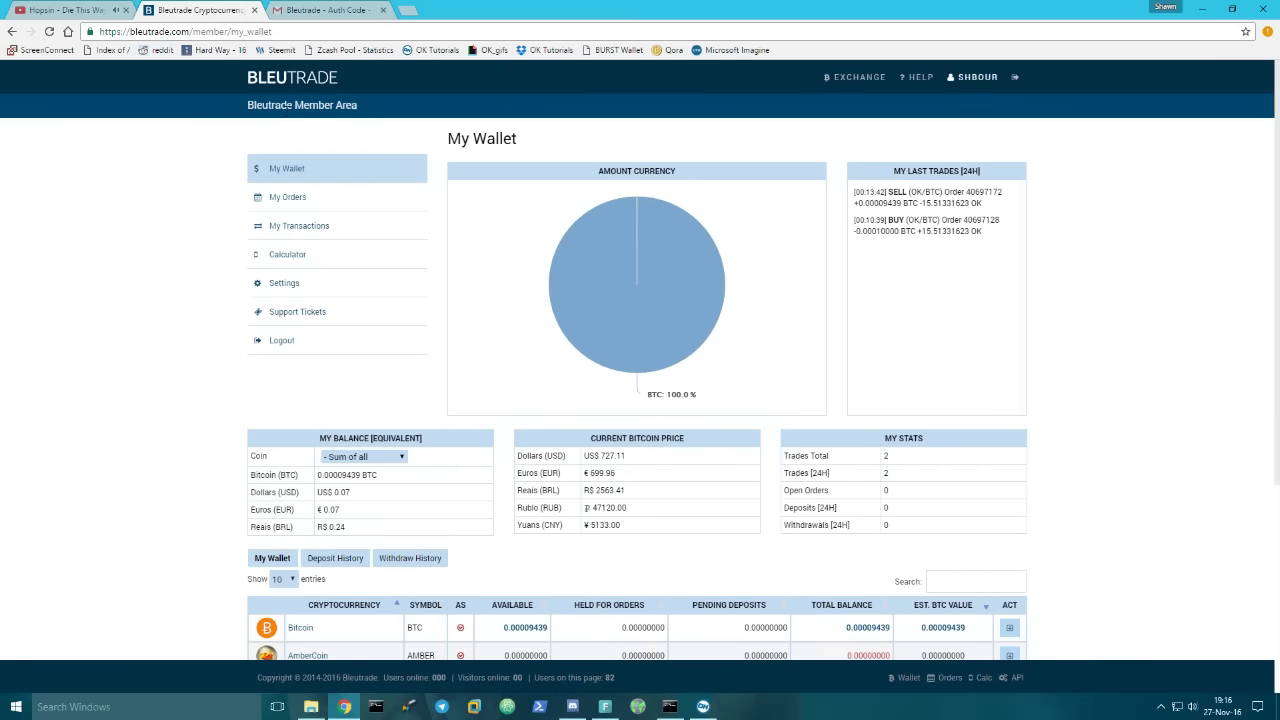
{"action": "left_click", "coordinate": [848, 77]}
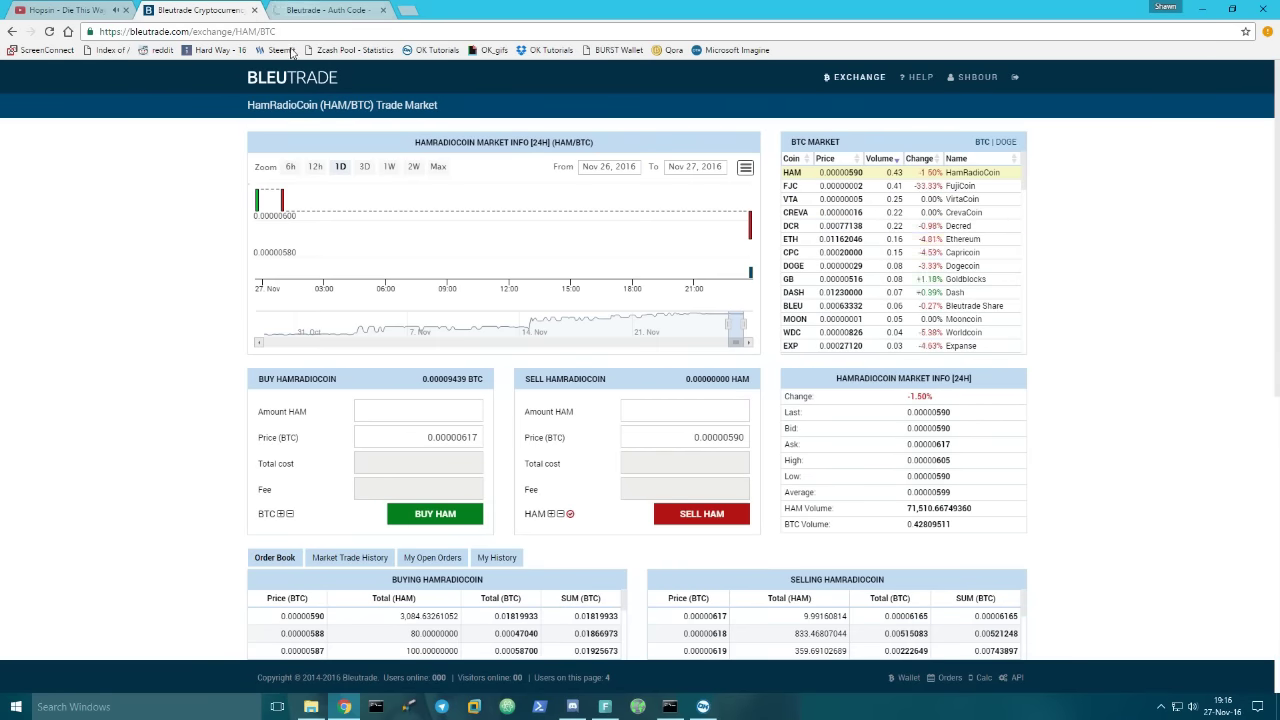
Change the market in the address from HAM to OK to load OK/BTC
{"action": "double_click", "coordinate": [257, 32]}
{"action": "key", "text": "BackSpace"}
{"action": "type", "text": "ok"}
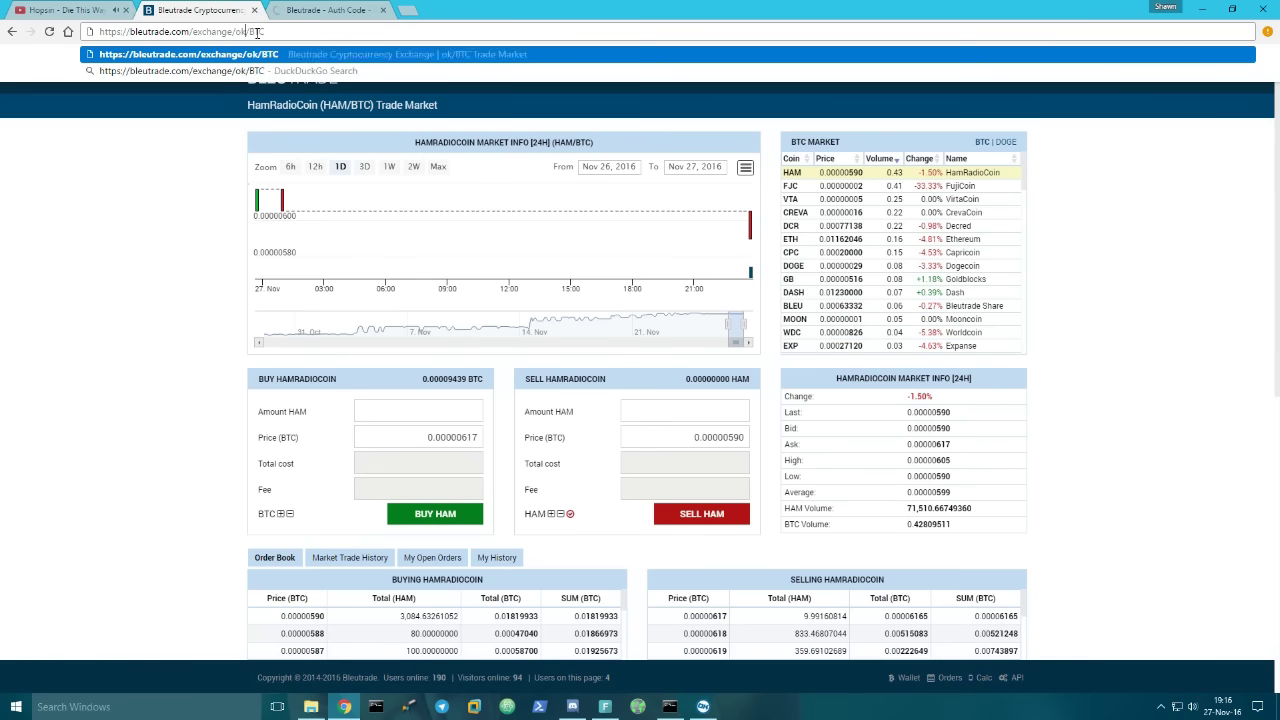
{"action": "key", "text": "Return"}
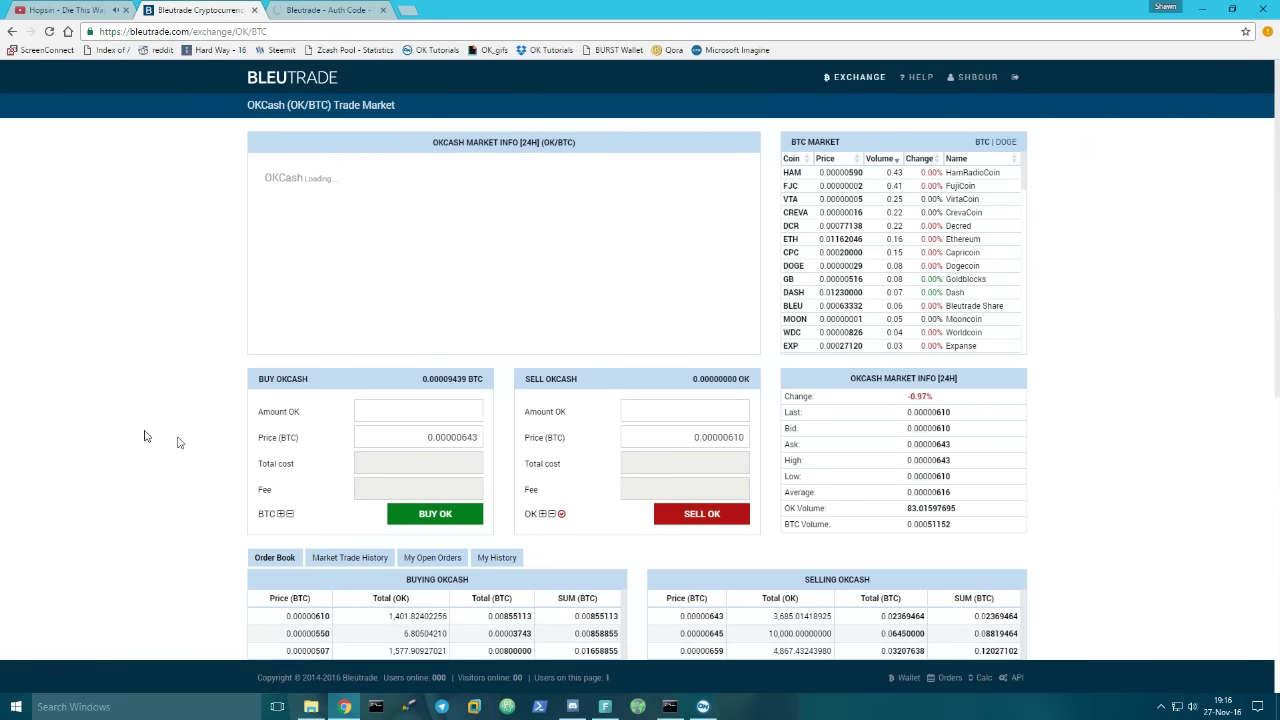
Buy 14.64301919 OK at 0.00000643 BTC using the whole BTC balance
{"action": "left_click", "coordinate": [458, 378]}
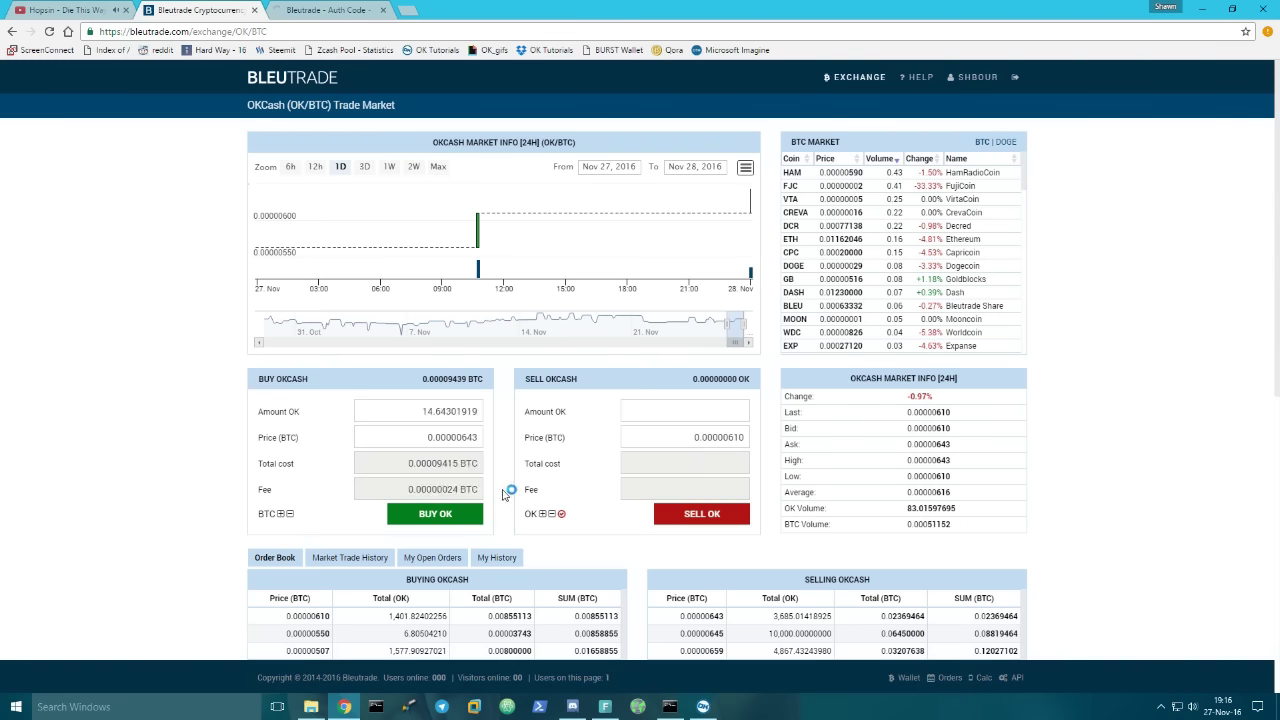
{"action": "left_click", "coordinate": [465, 520]}
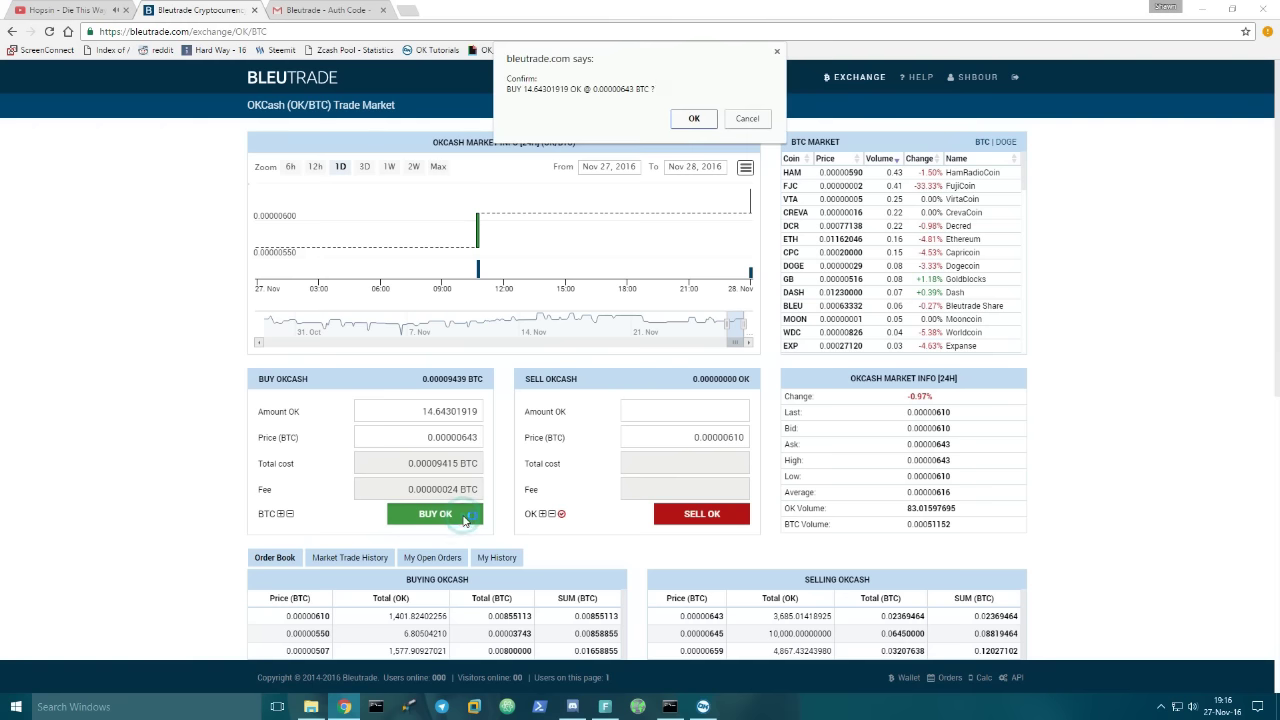
{"action": "left_click", "coordinate": [695, 119]}
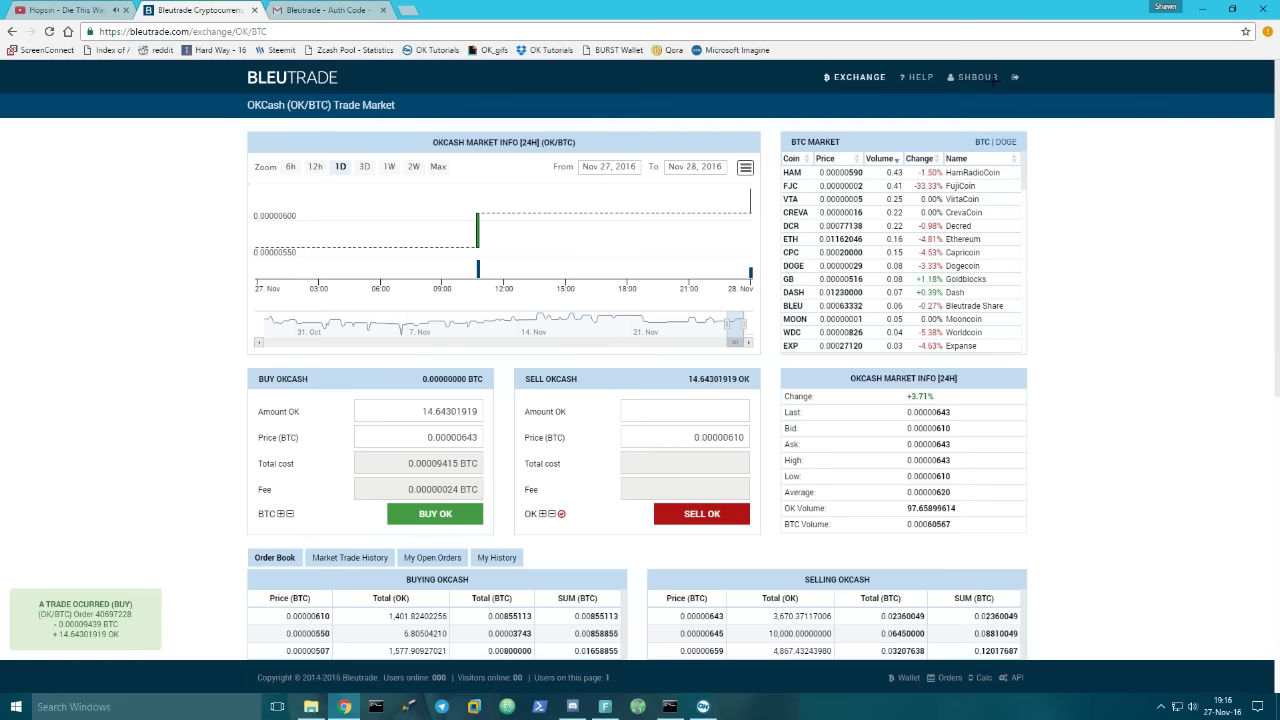
{"action": "left_click", "coordinate": [980, 77]}
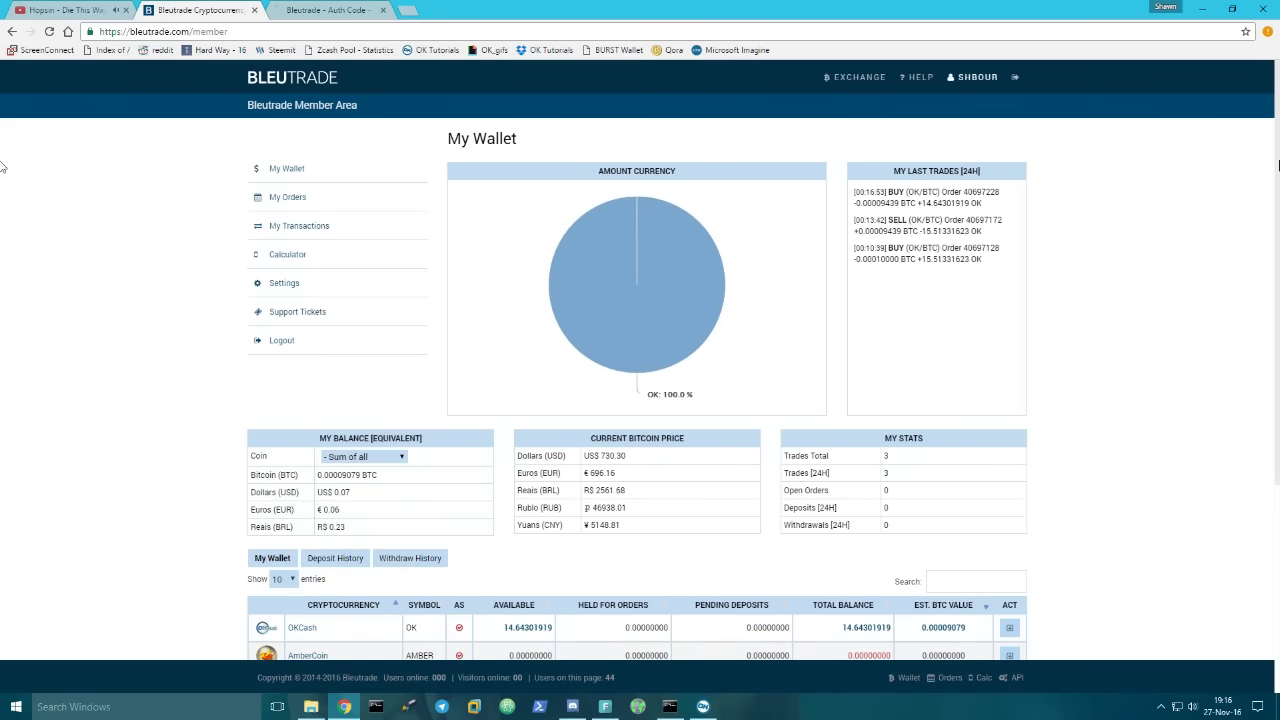
Choose Withdraw from the OKCash row's actions in the My Wallet table
{"action": "left_click_drag", "start_coordinate": [1276, 110], "coordinate": [1240, 300]}
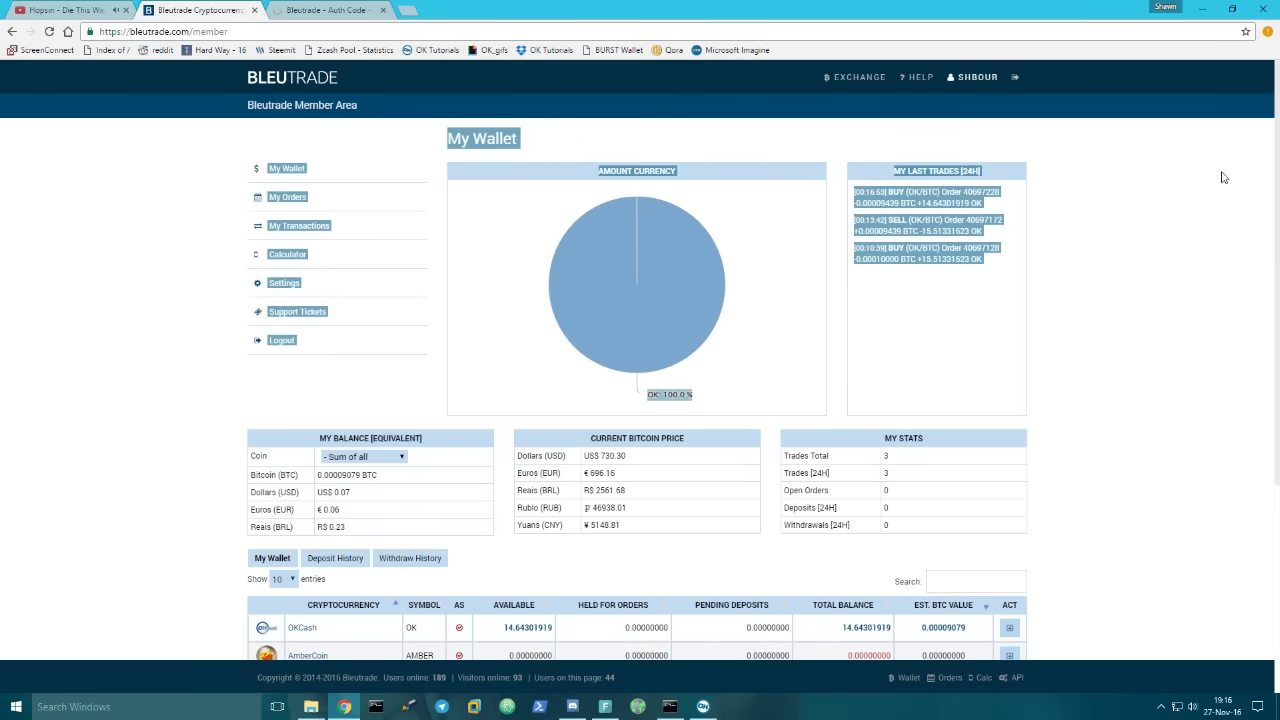
{"action": "scroll", "coordinate": [1200, 288], "scroll_direction": "down", "scroll_amount": 3}
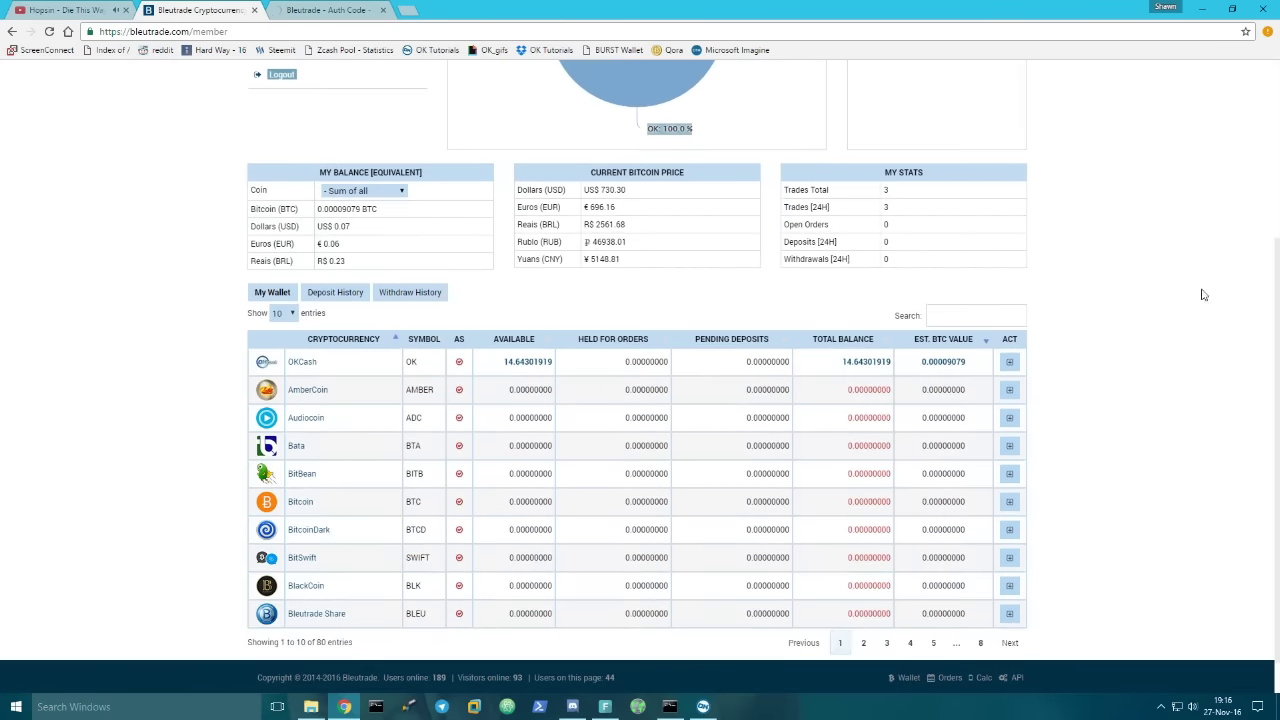
{"action": "left_click", "coordinate": [1201, 289]}
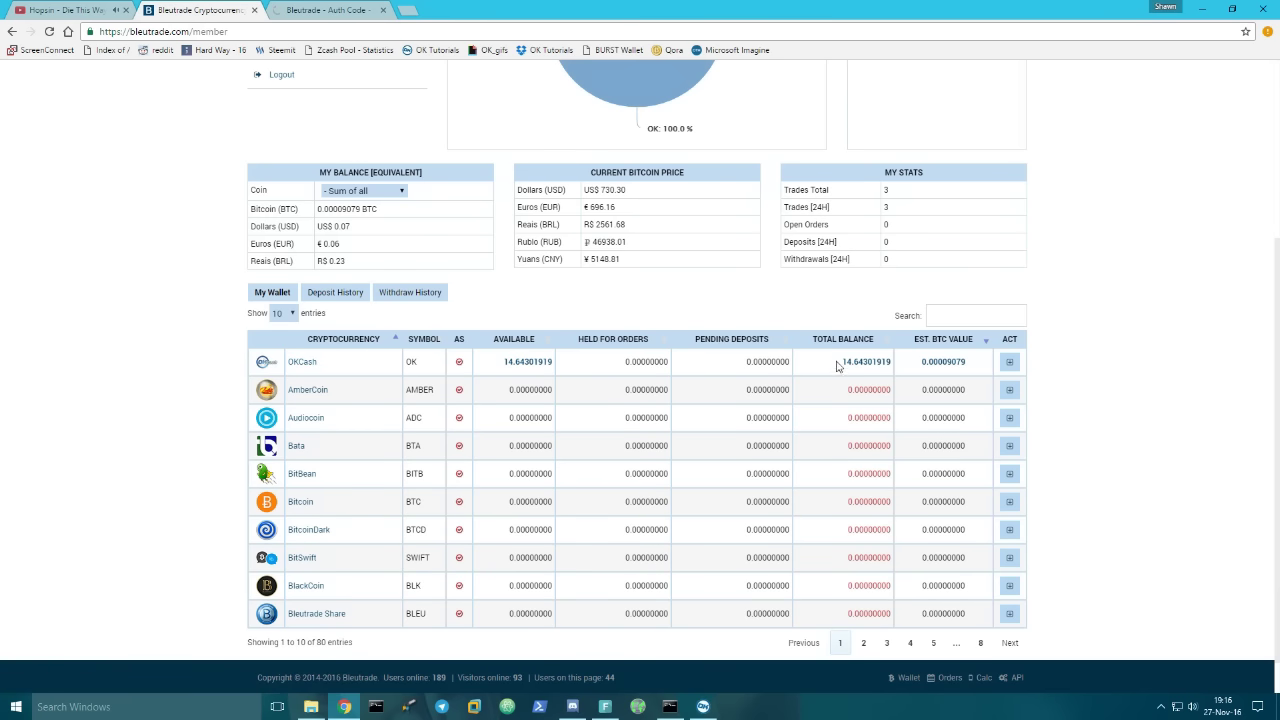
{"action": "left_click", "coordinate": [1007, 362]}
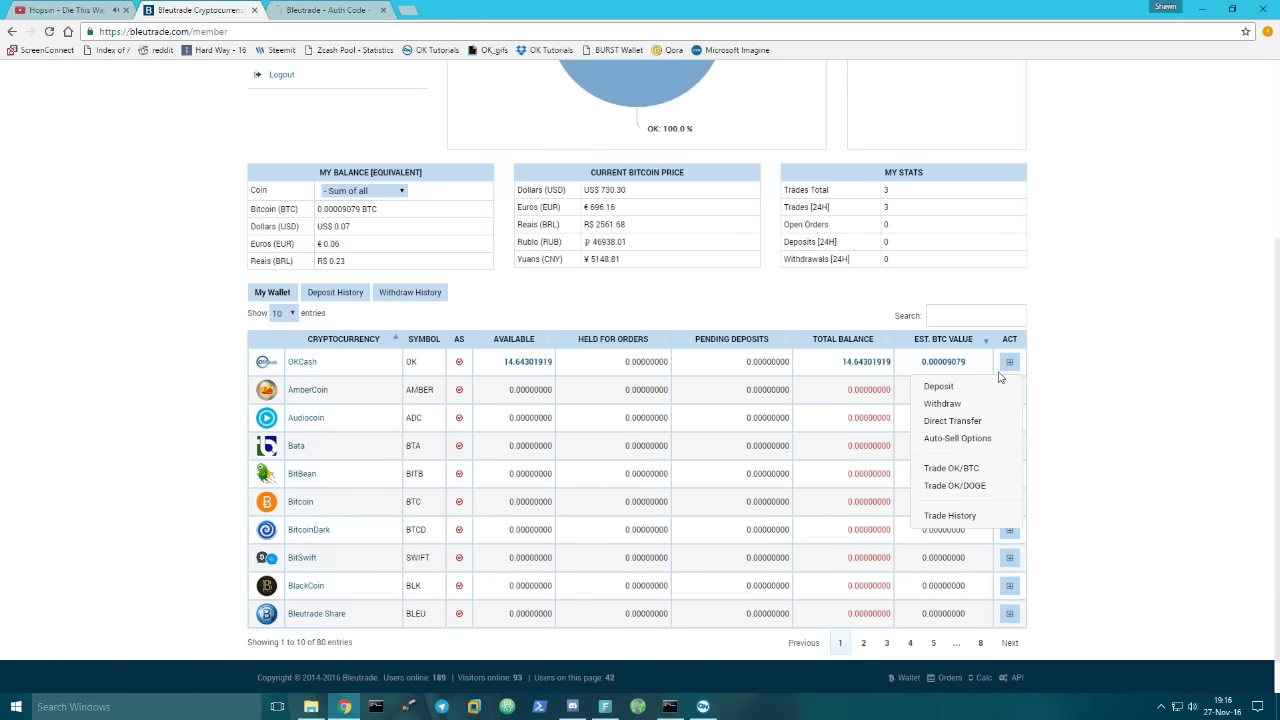
{"action": "left_click", "coordinate": [944, 404]}
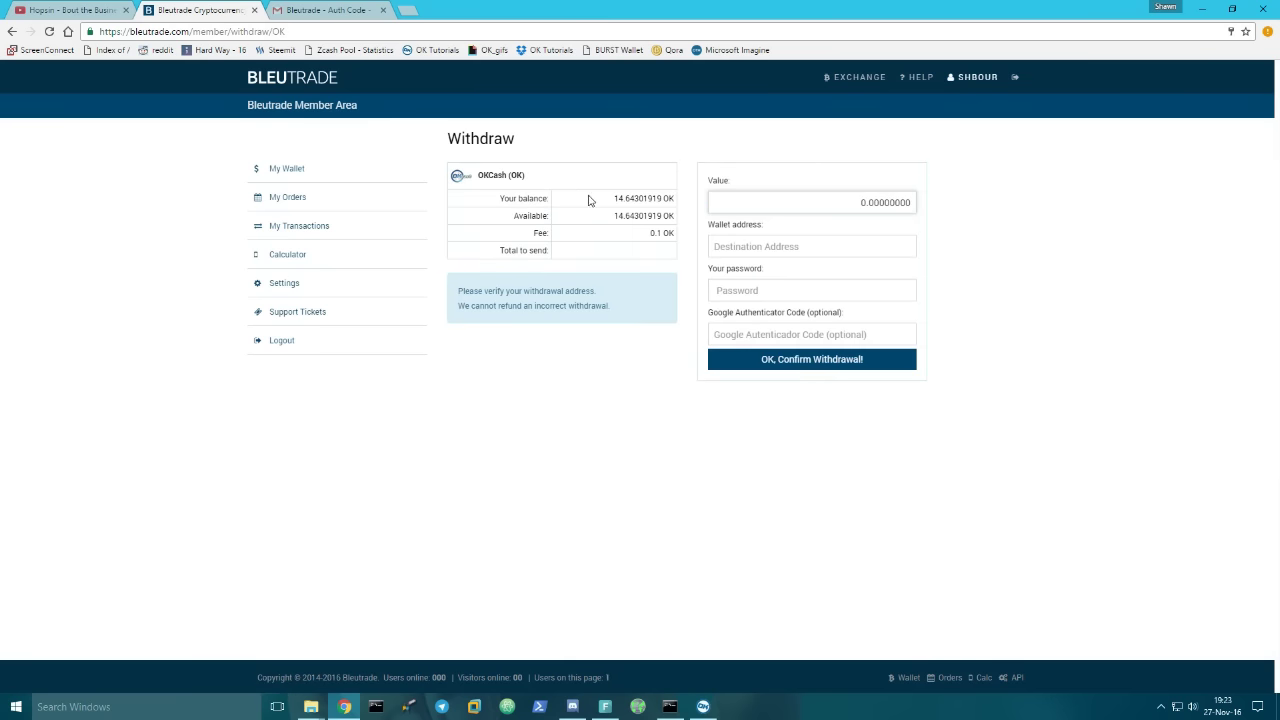
Enter the full 14.64301919 OK balance as the withdrawal amount
{"action": "left_click_drag", "start_coordinate": [597, 198], "coordinate": [662, 200]}
{"action": "key", "text": "ctrl+c"}
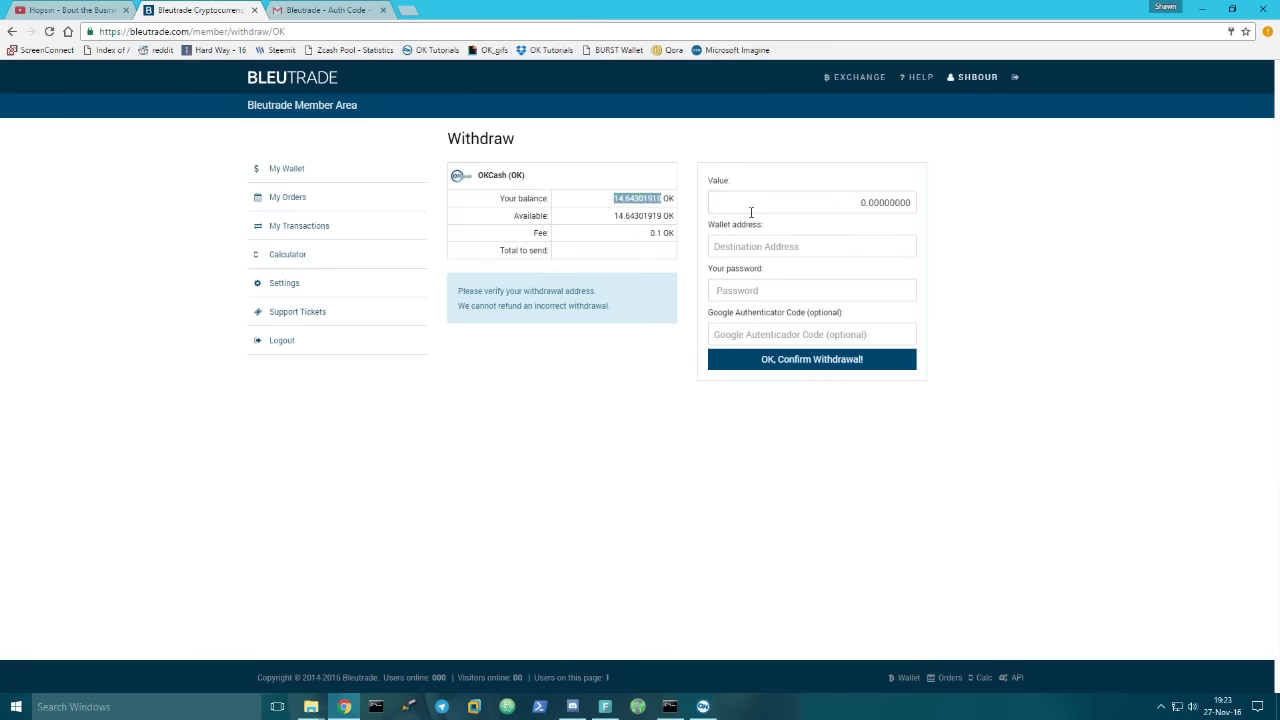
{"action": "left_click", "coordinate": [818, 206]}
{"action": "key", "text": "ctrl+v"}
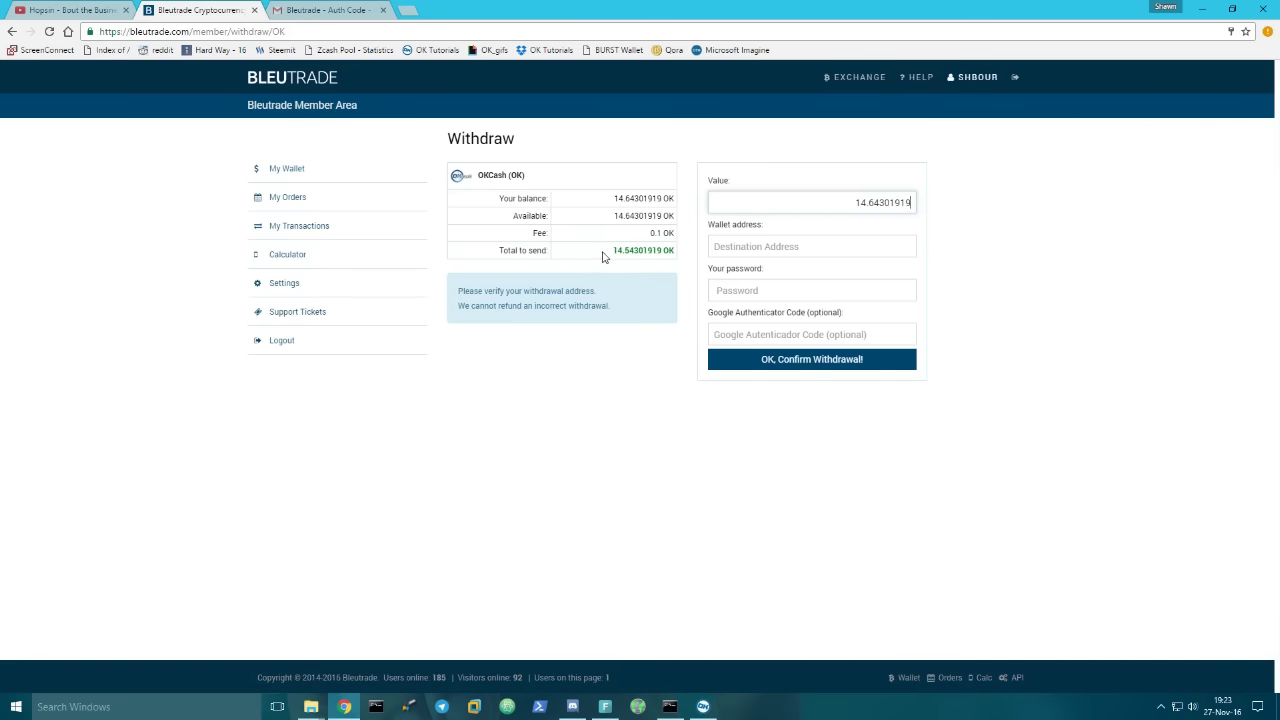
{"action": "left_click", "coordinate": [765, 249]}
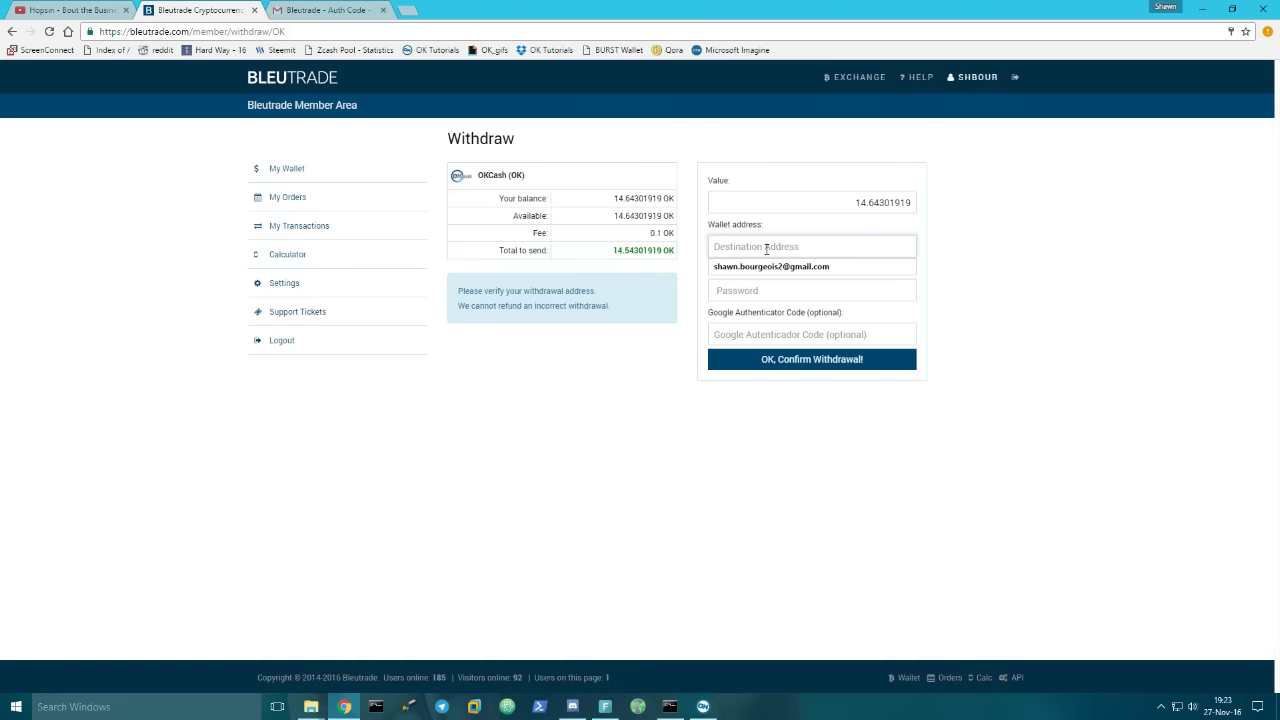
{"action": "left_click", "coordinate": [790, 220]}
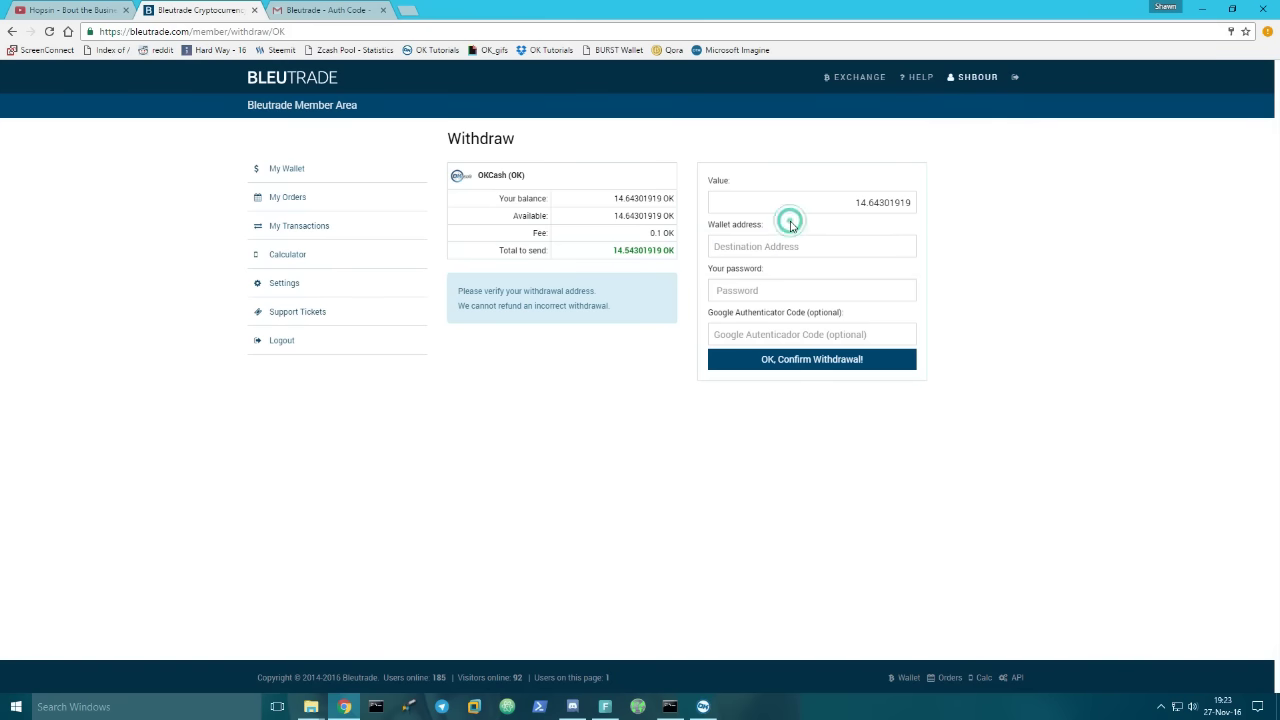
Copy the receiving address from OKCash Client and return to the withdrawal form
{"action": "left_click", "coordinate": [703, 706]}
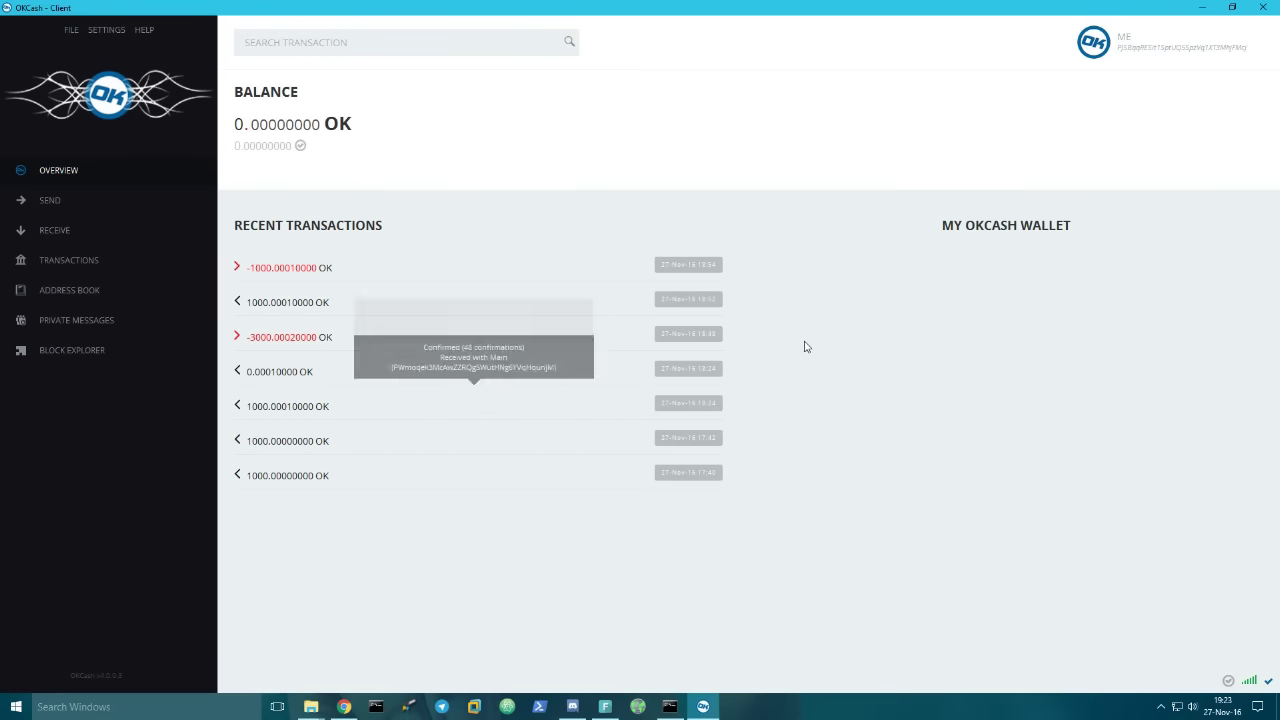
{"action": "left_click_drag", "start_coordinate": [1119, 47], "coordinate": [1250, 48]}
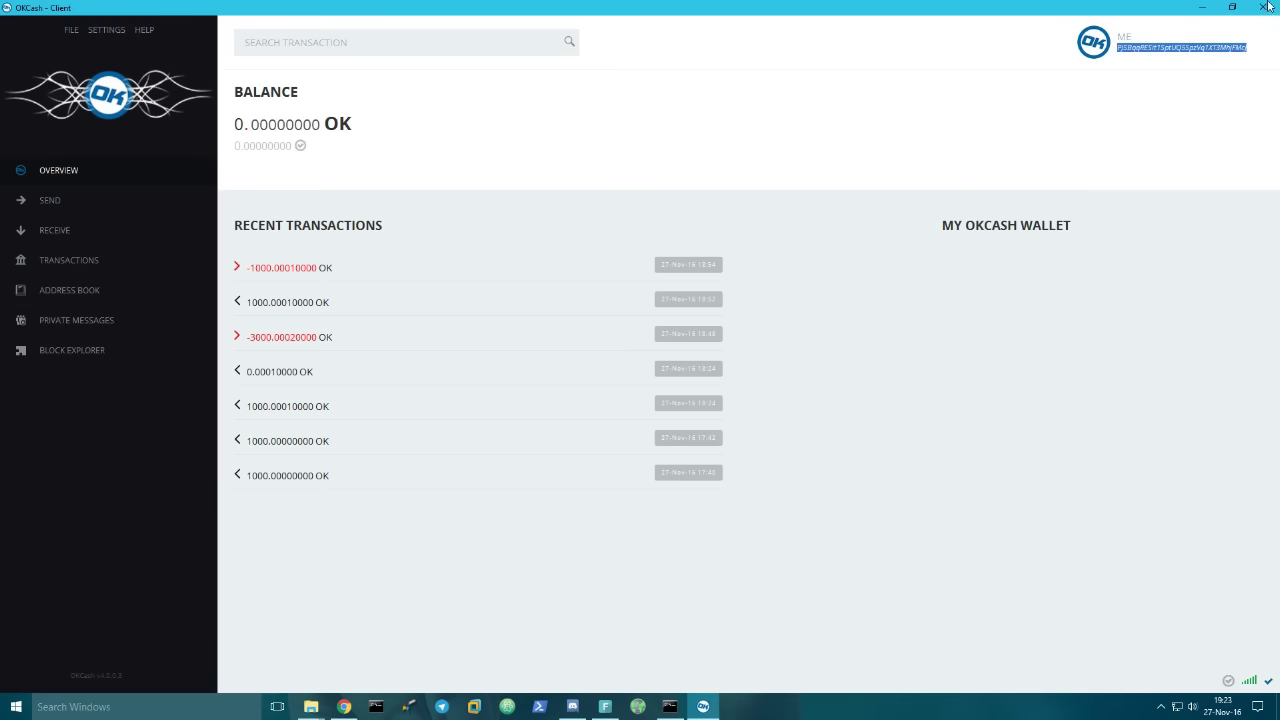
{"action": "left_click", "coordinate": [1201, 7]}
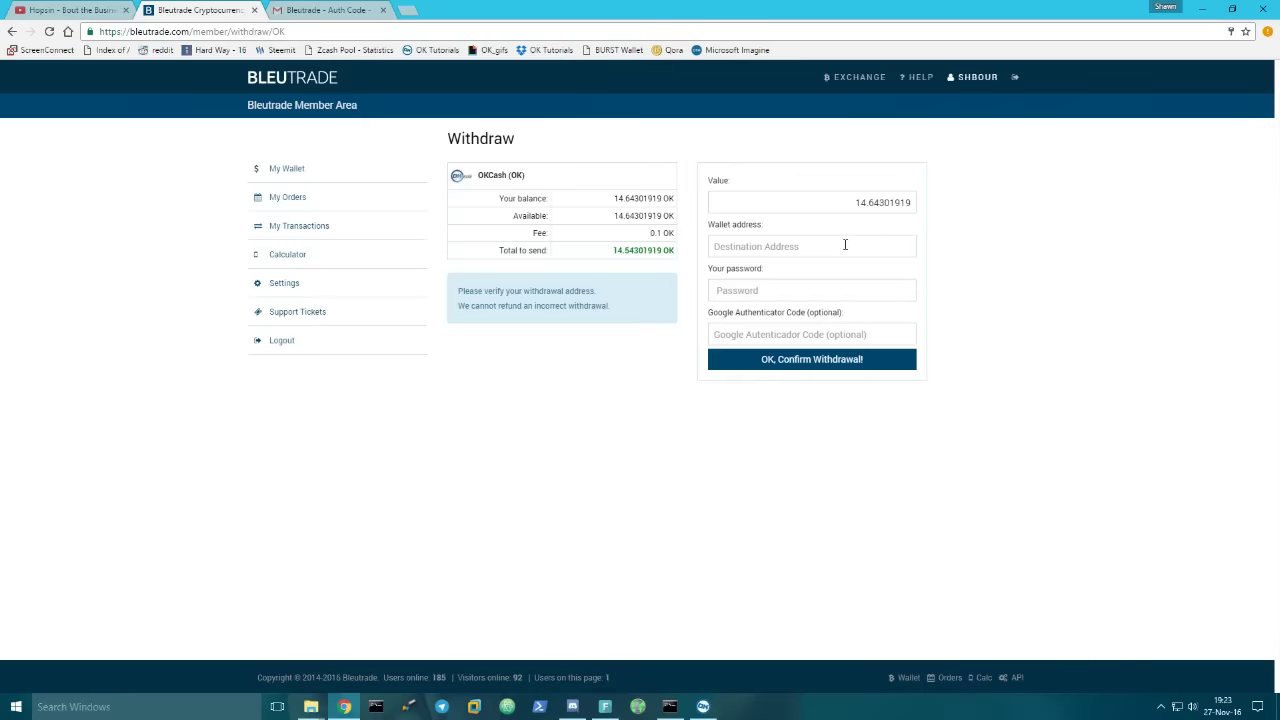
Paste the OKCash Client address, fill the saved account password and confirm the withdrawal
{"action": "key", "text": "ctrl+v"}
{"action": "left_click", "coordinate": [1001, 271]}
{"action": "left_click", "coordinate": [867, 290]}
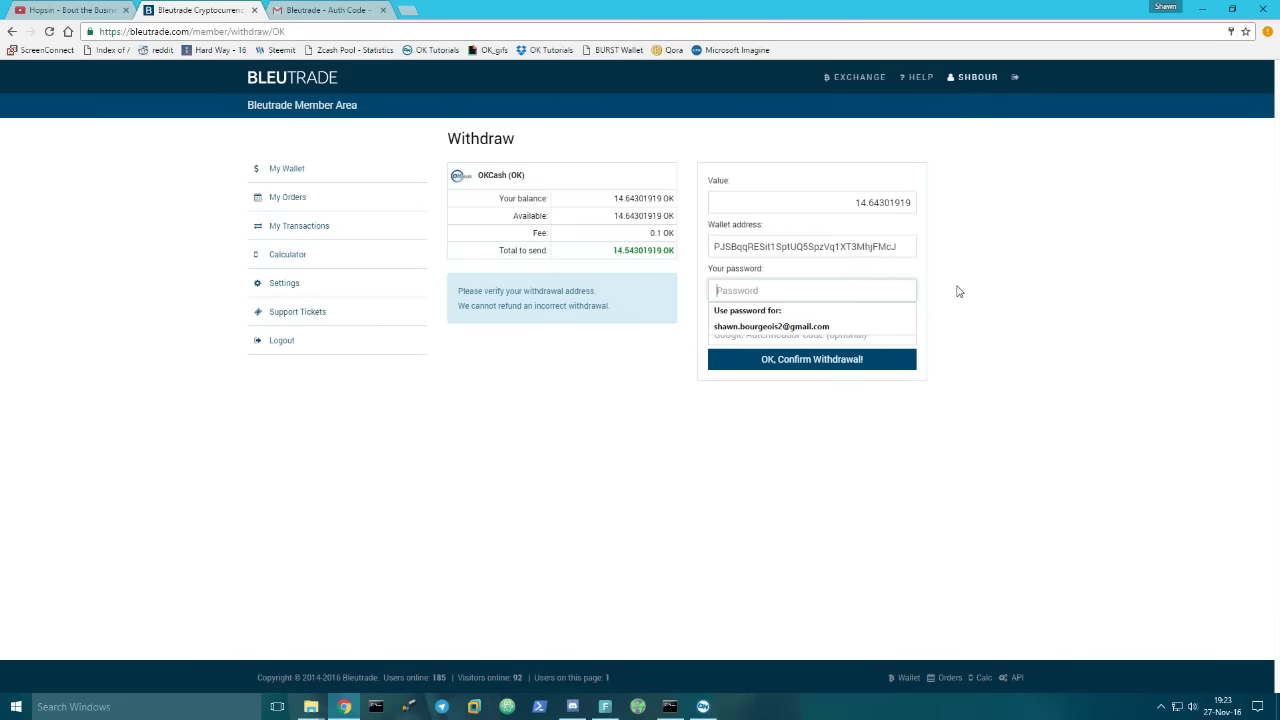
{"action": "left_click", "coordinate": [836, 322]}
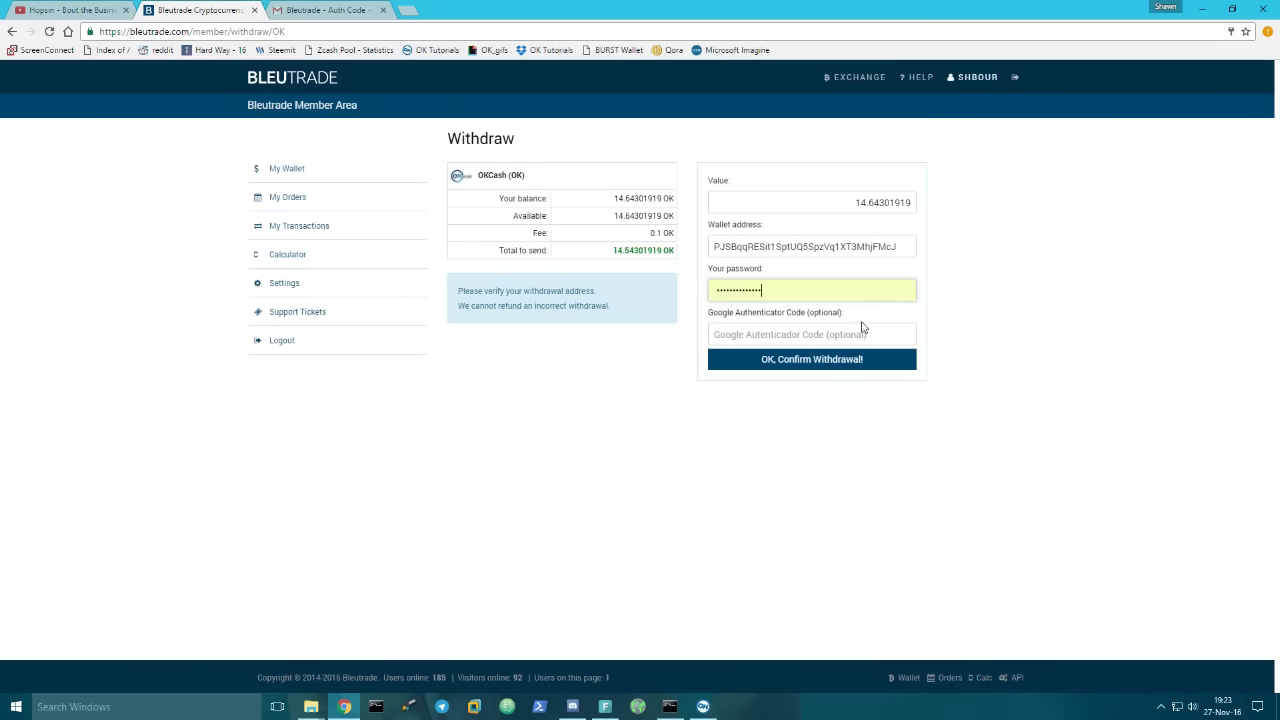
{"action": "left_click", "coordinate": [886, 362]}
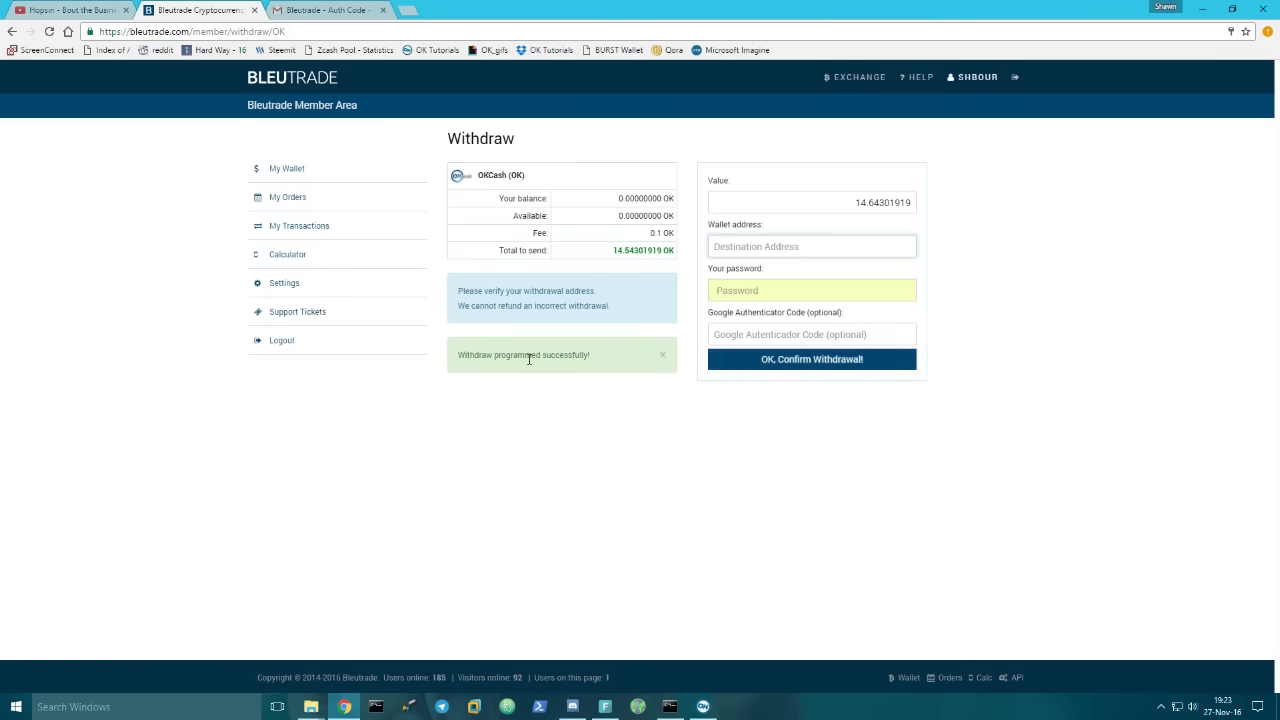
Dismiss the withdrawal success message and minimize the browser
{"action": "left_click", "coordinate": [662, 355]}
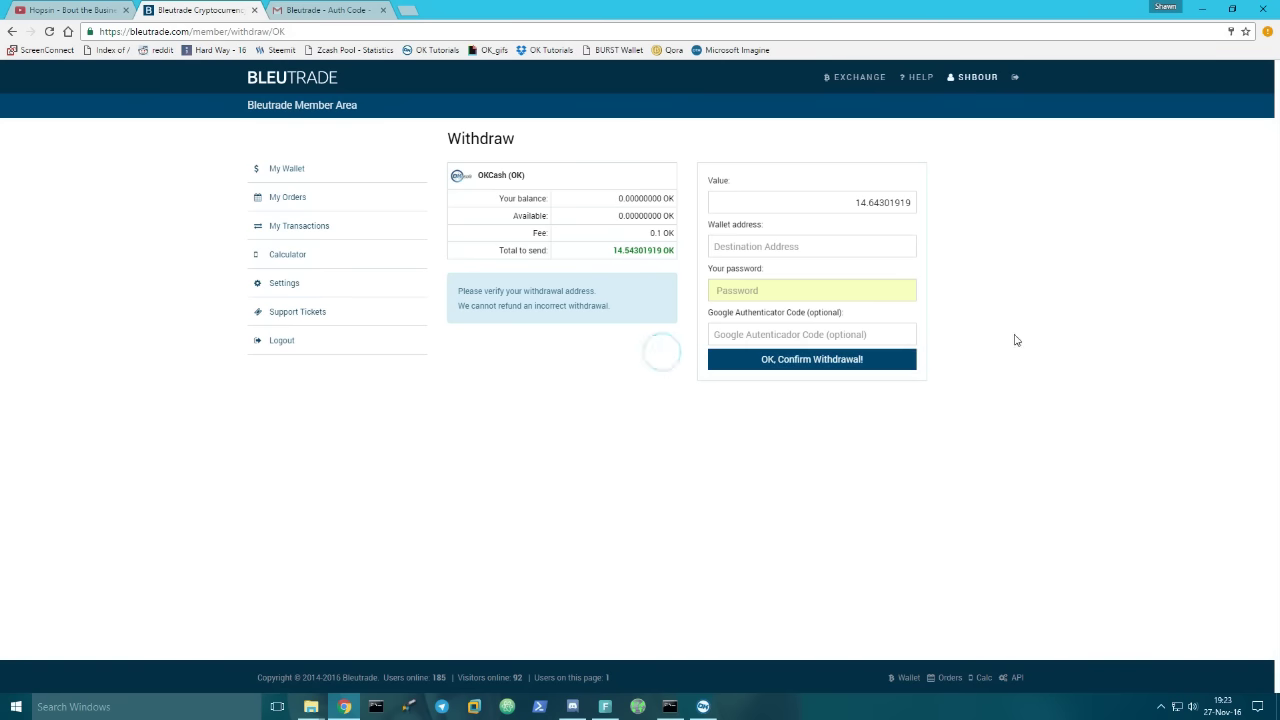
{"action": "left_click", "coordinate": [1070, 318]}
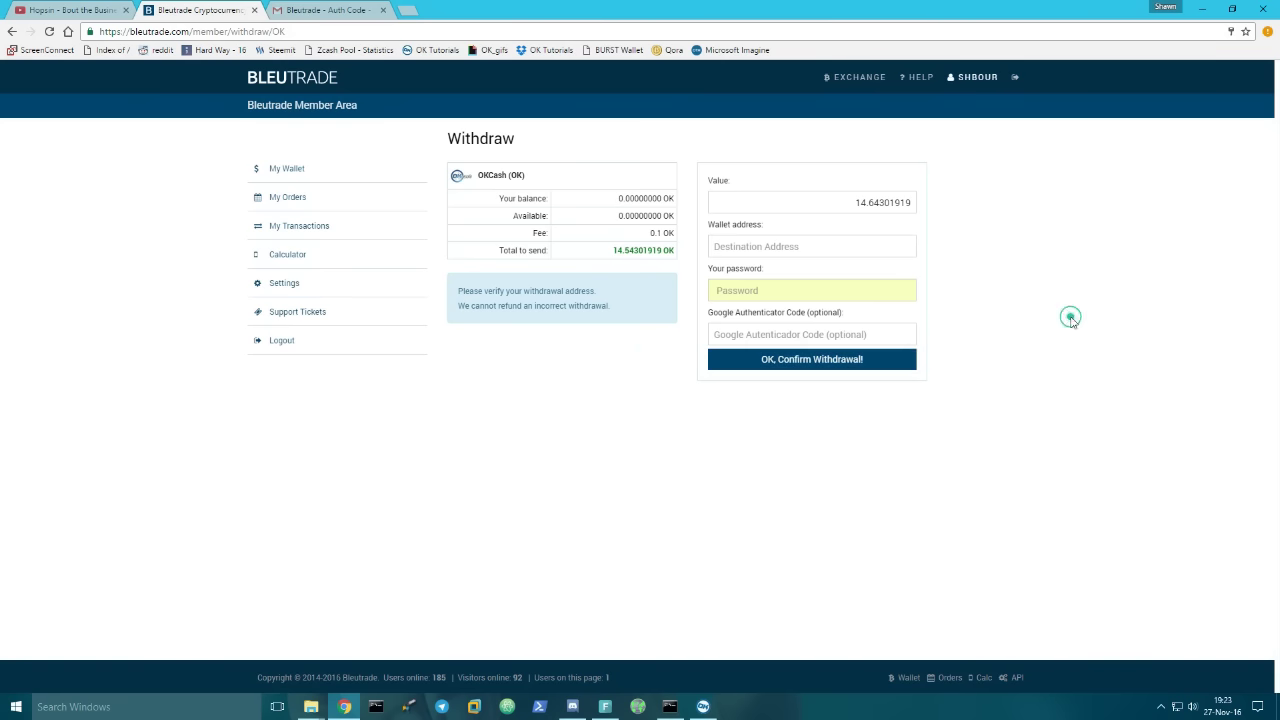
{"action": "left_click", "coordinate": [1202, 8]}
Minimize the video editor, view 14.54301919 OK unconfirmed in OKCash Client, then minimize it
{"action": "left_click", "coordinate": [1235, 13]}
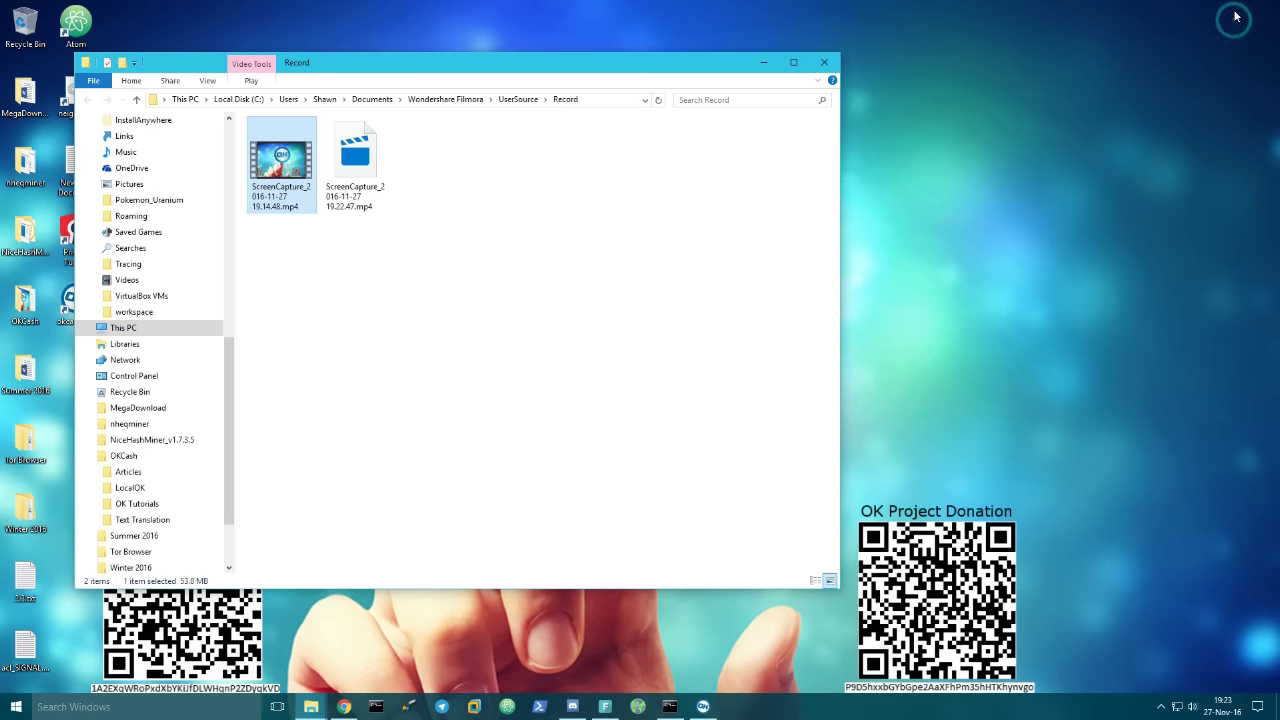
{"action": "left_click", "coordinate": [702, 707]}
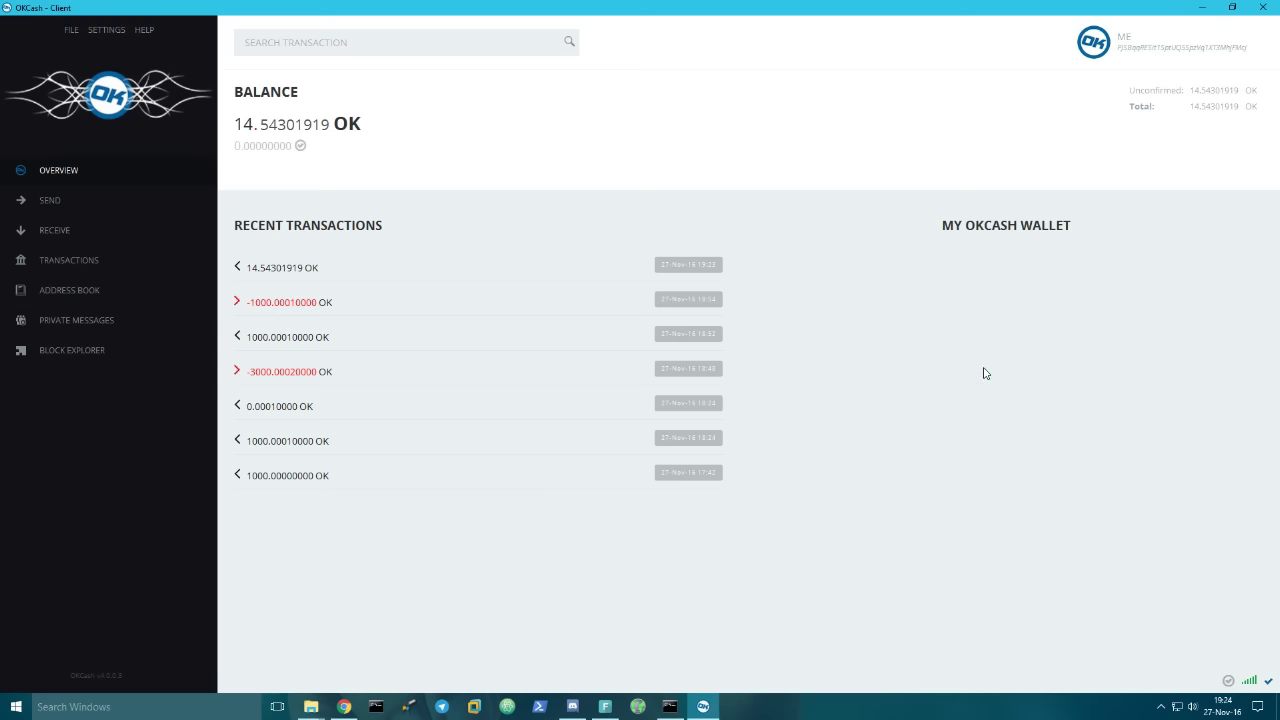
{"action": "left_click", "coordinate": [1203, 8]}
{"action": "left_click", "coordinate": [762, 60]}
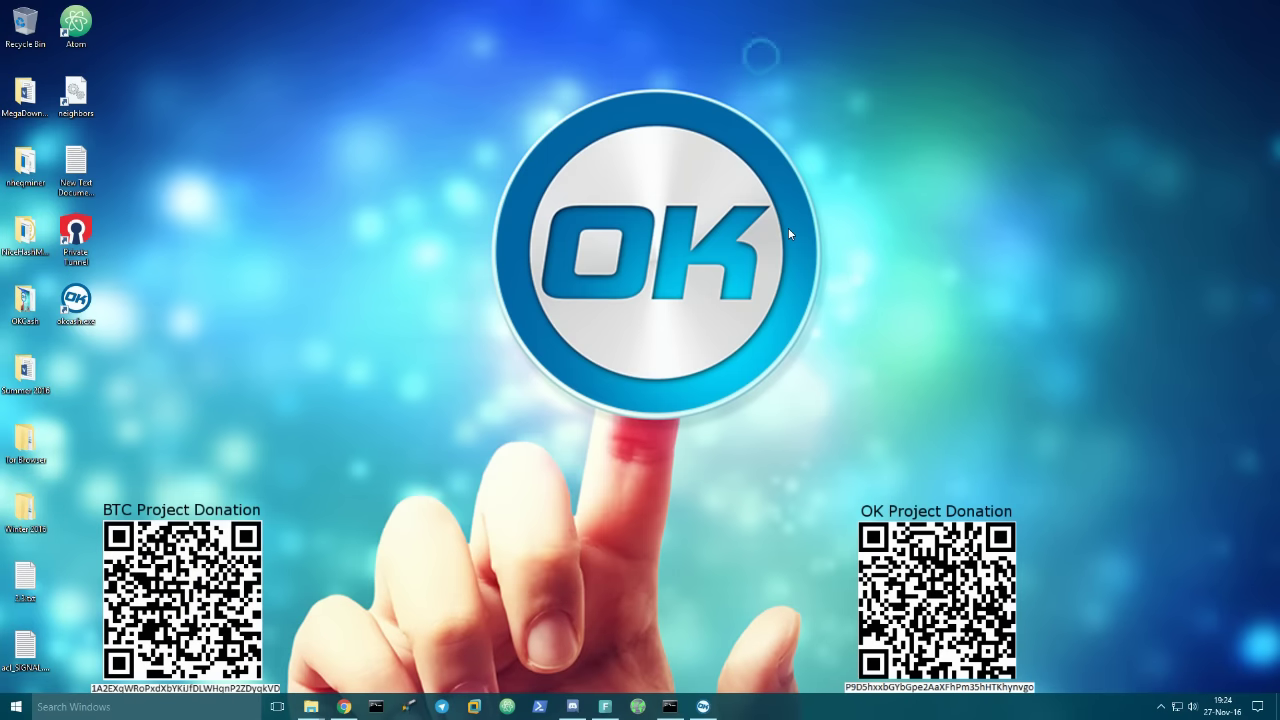